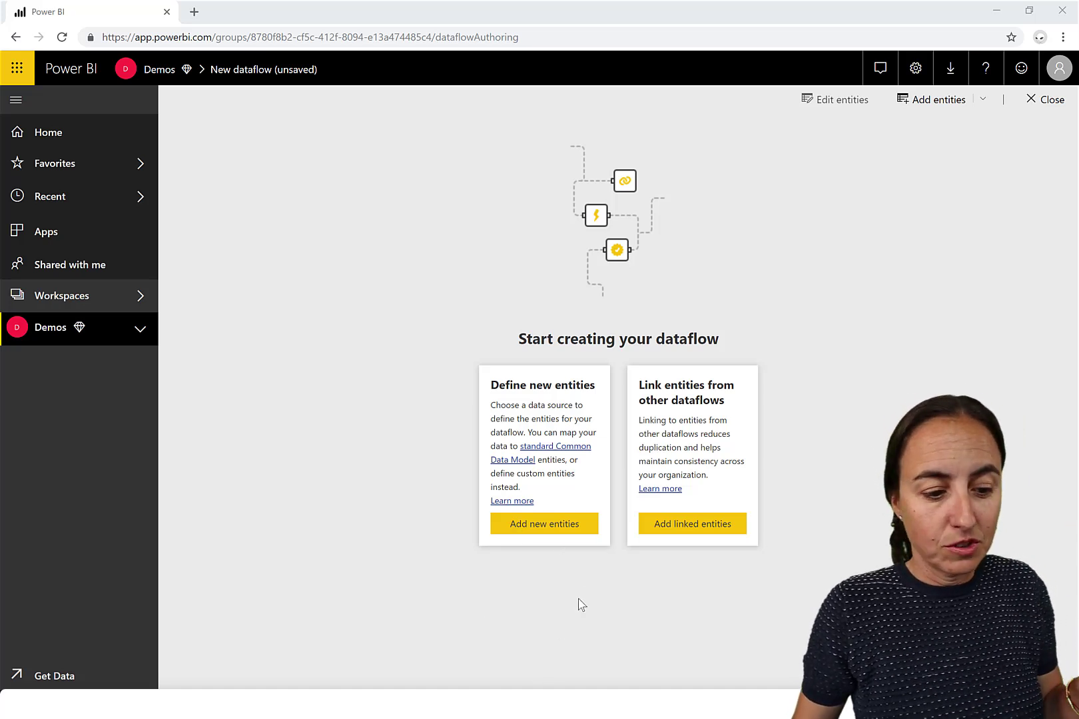
Start adding new entities to the dataflow and look through the available data source types
click(557, 531)
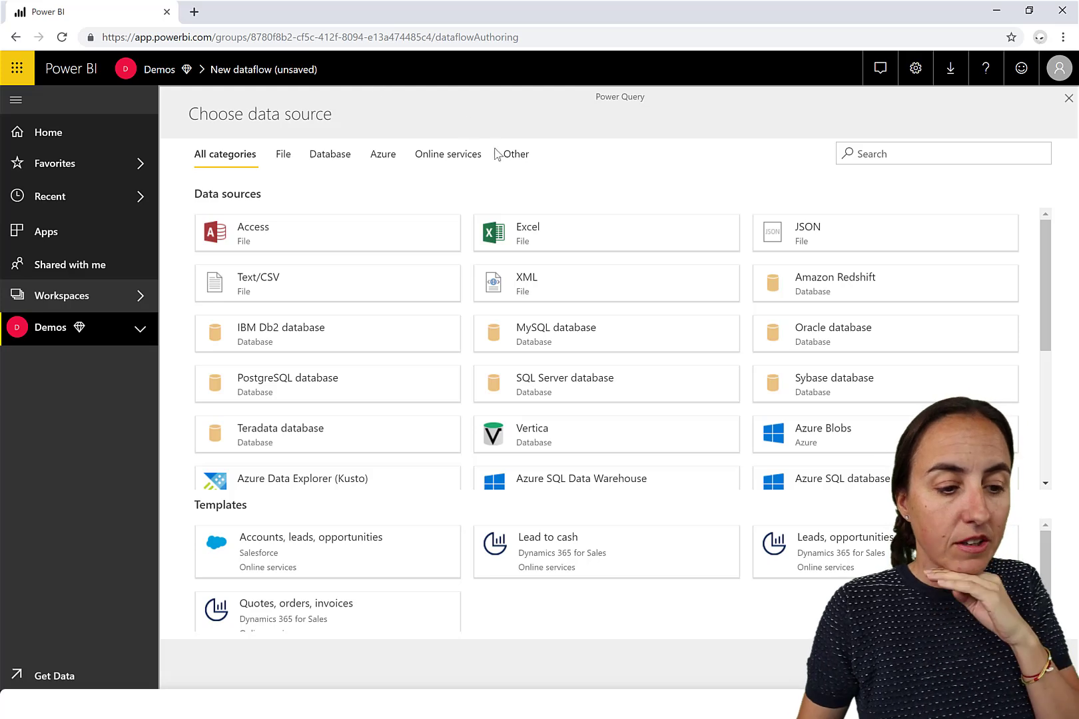
click(278, 280)
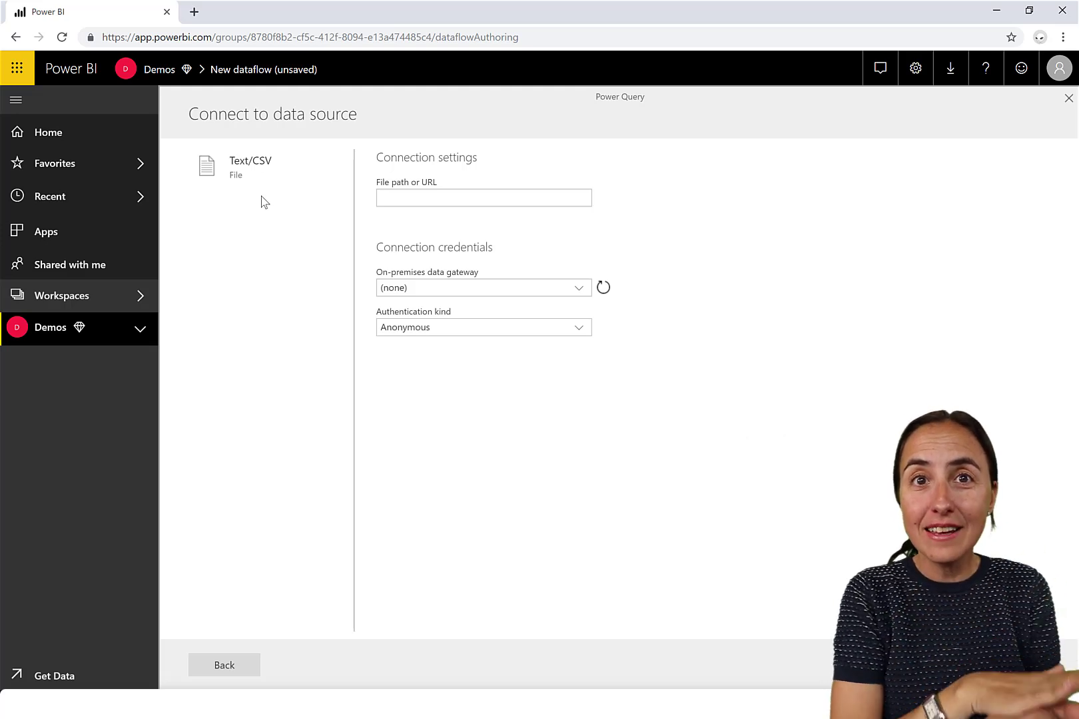
click(217, 666)
scroll(426, 573, down, 1)
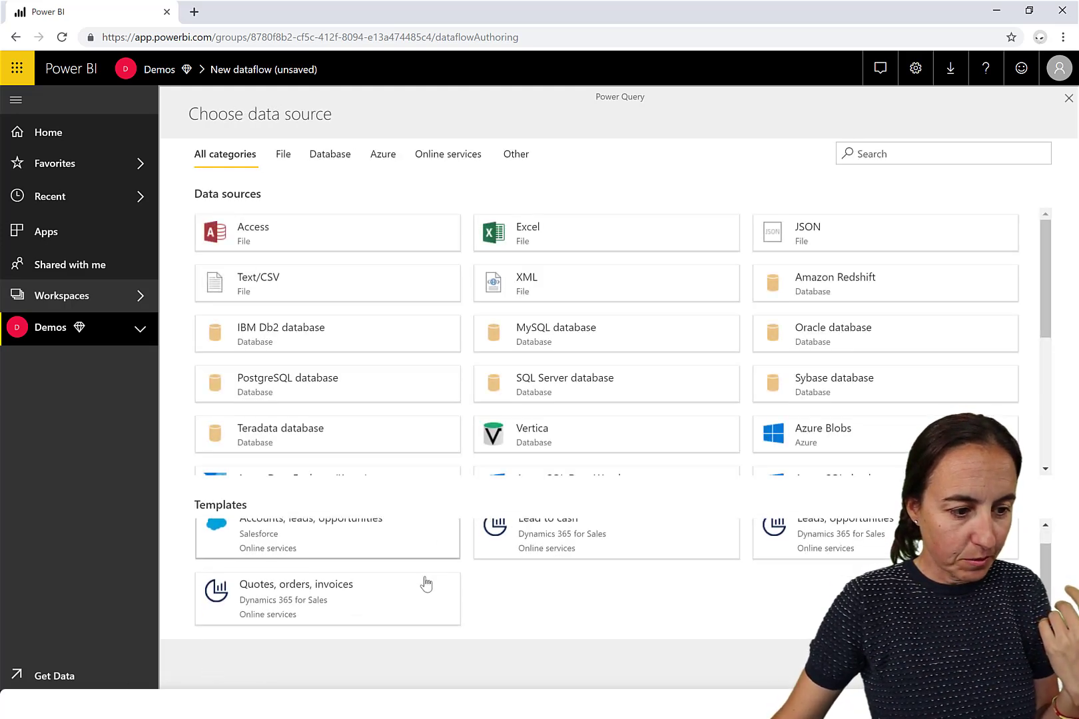
scroll(426, 573, up, 1)
scroll(399, 333, down, 5)
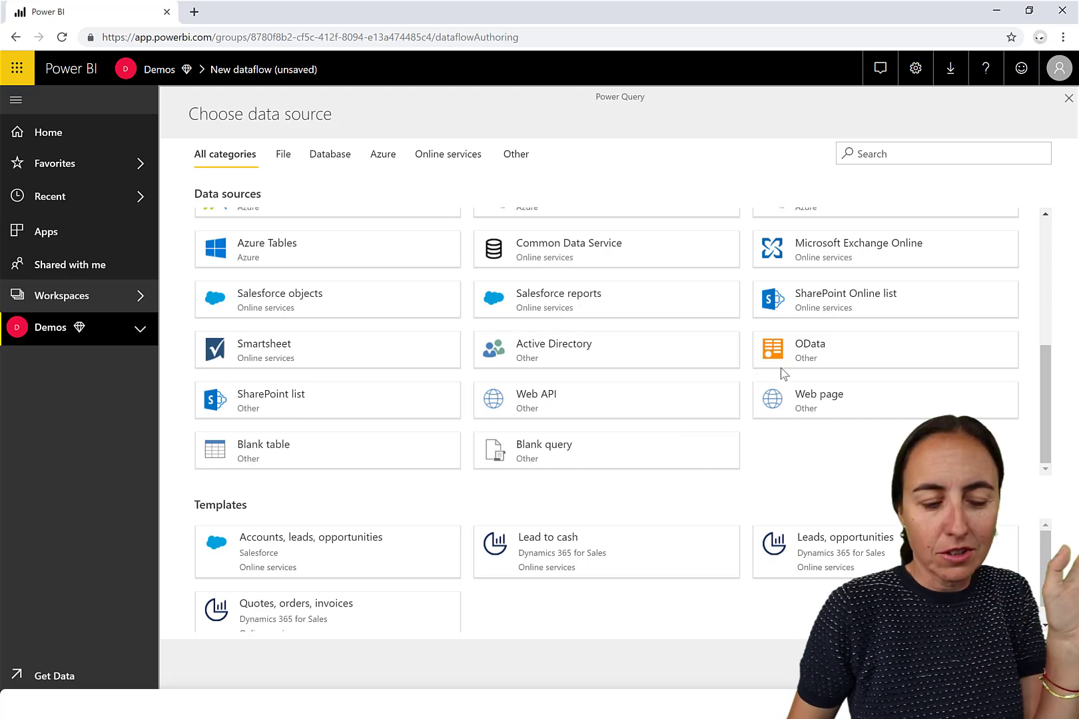
scroll(627, 375, up, 5)
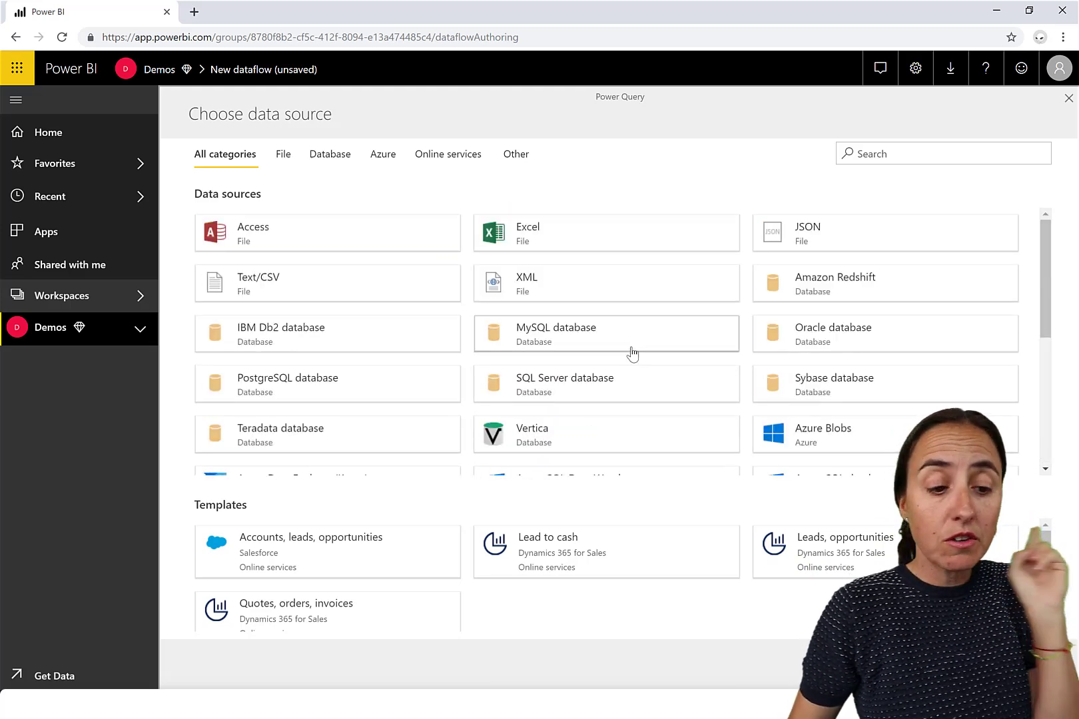
Connect to the online data.csv file as a Text/CSV source and load it into the query editor
click(316, 287)
click(500, 198)
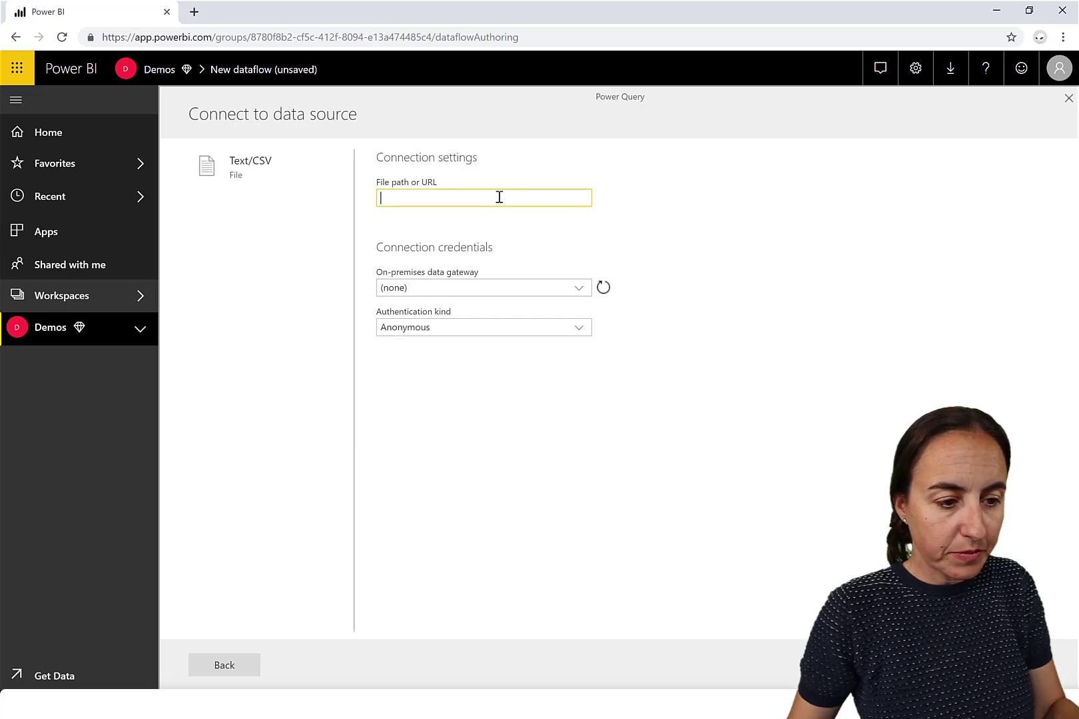
key(ctrl+v)
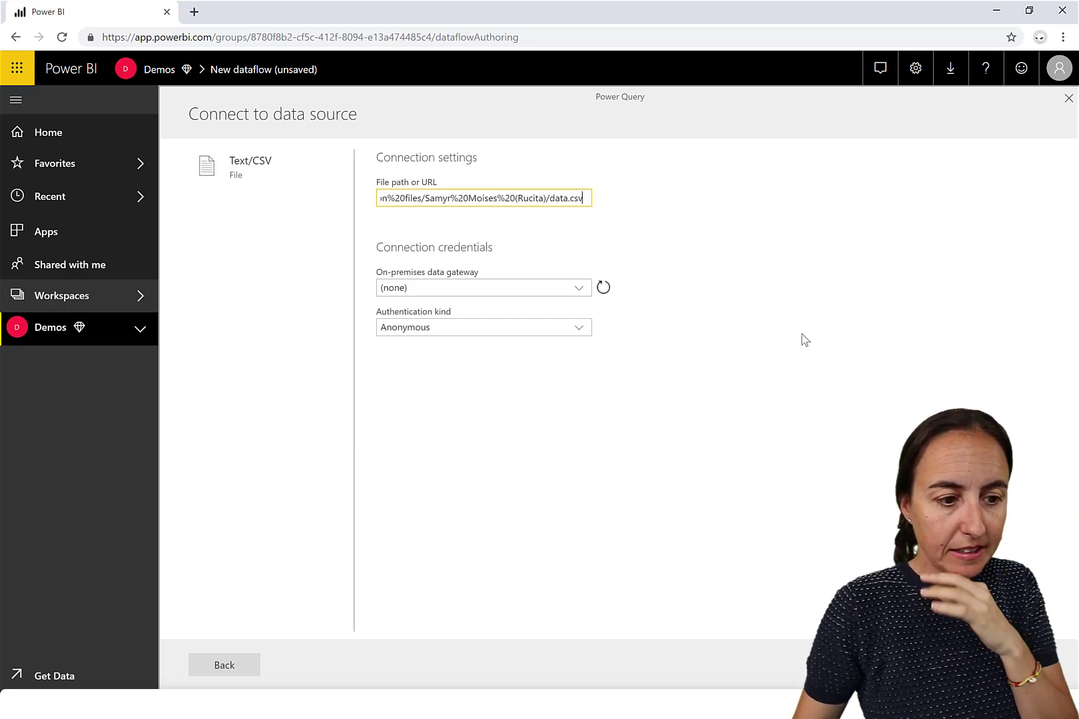
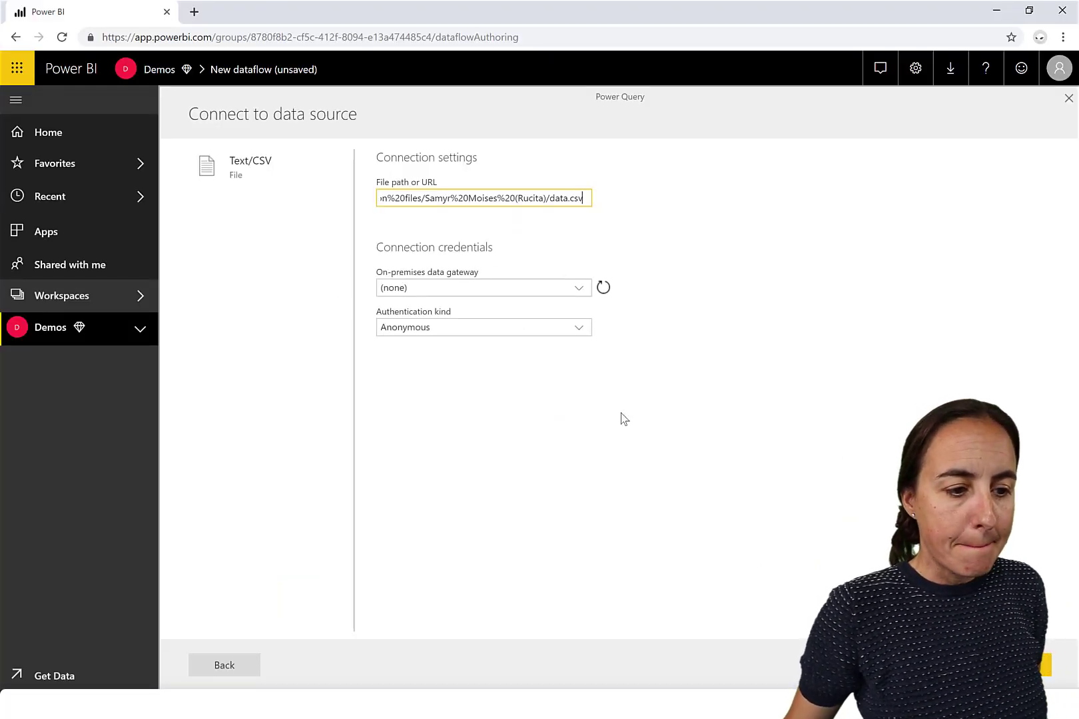
key(Return)
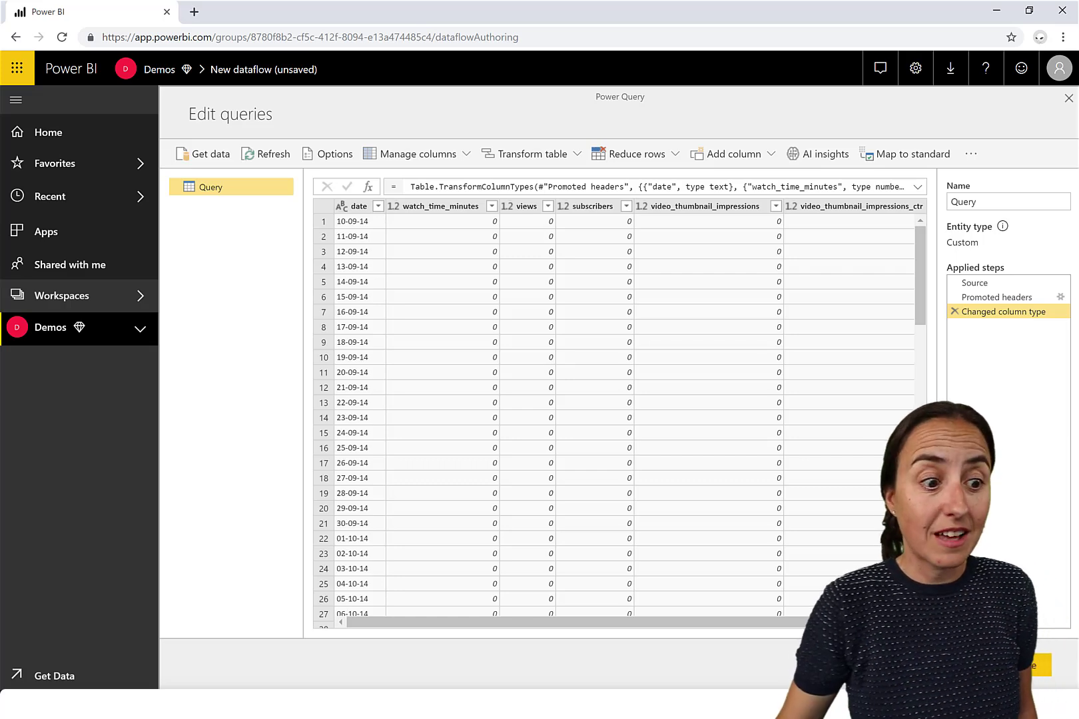
Change the date column's type to Date, replacing the current type conversion
click(341, 206)
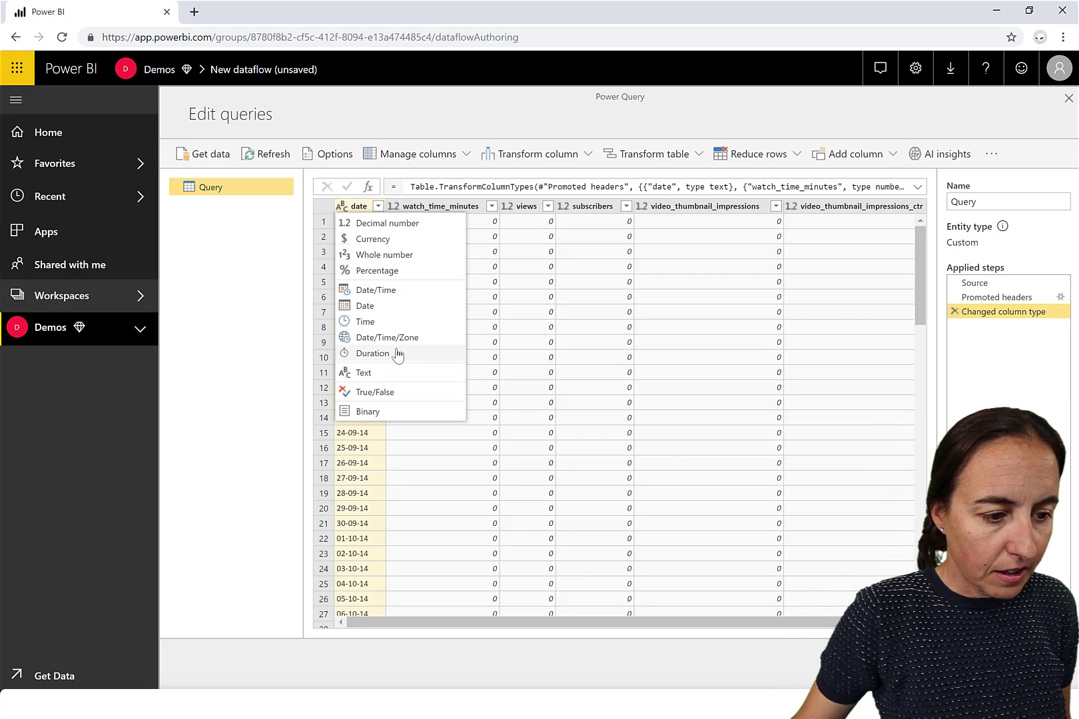
click(397, 311)
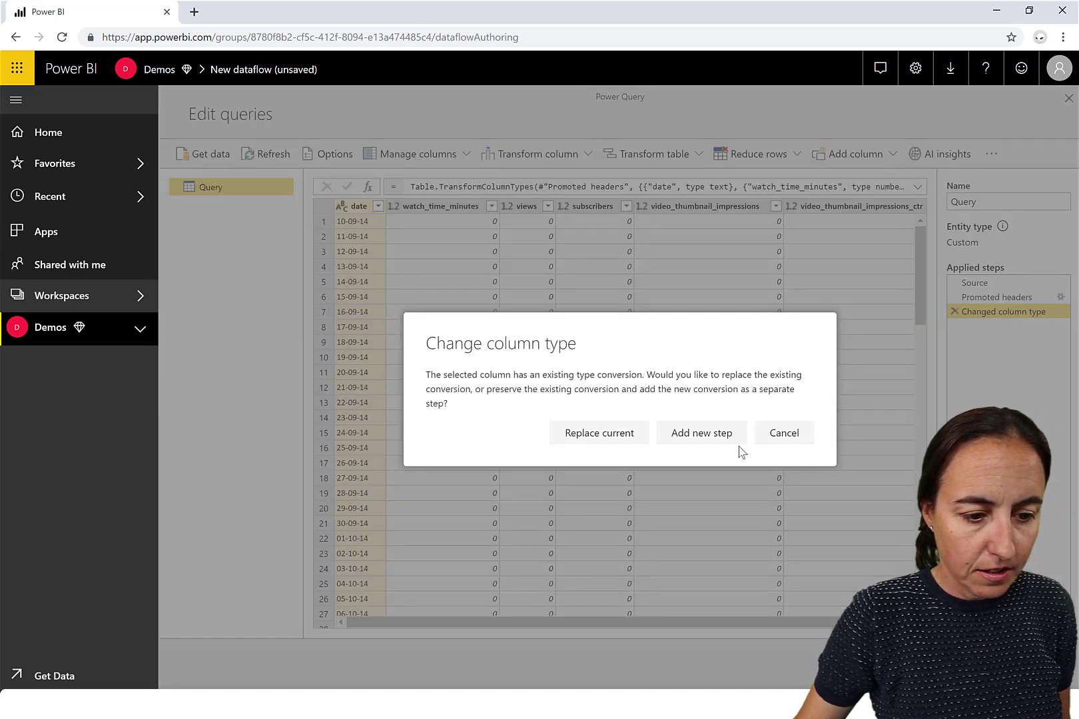
click(600, 434)
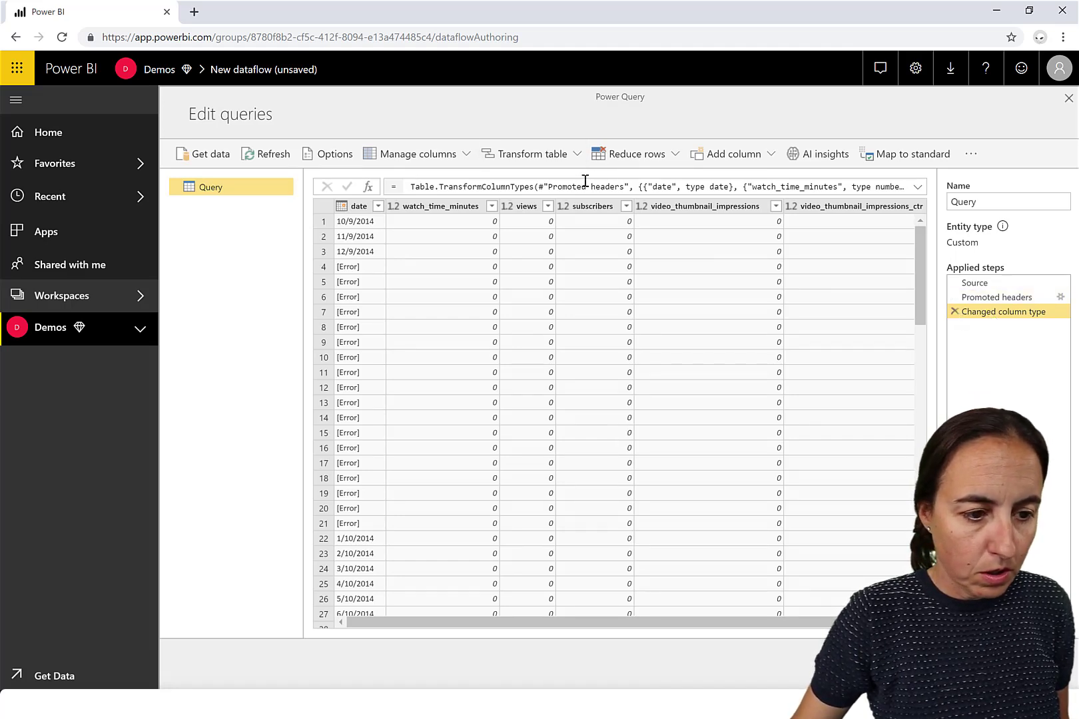
Set the date column's type back to text in the formula of the Changed column type step
click(663, 187)
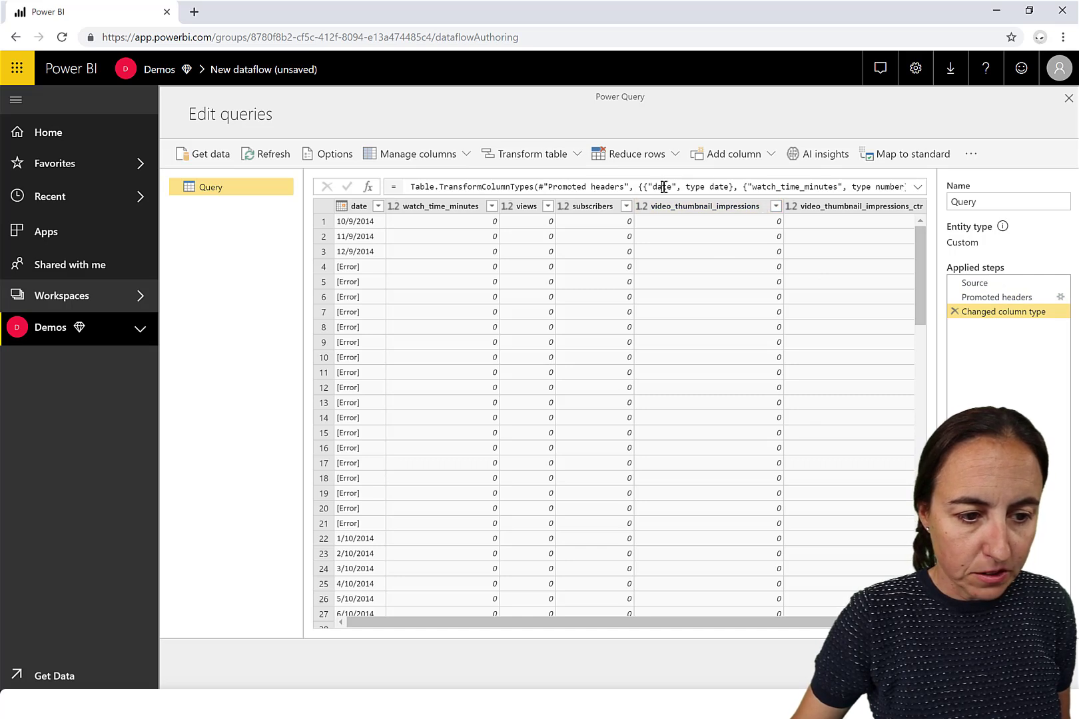
double_click(719, 188)
text(tr)
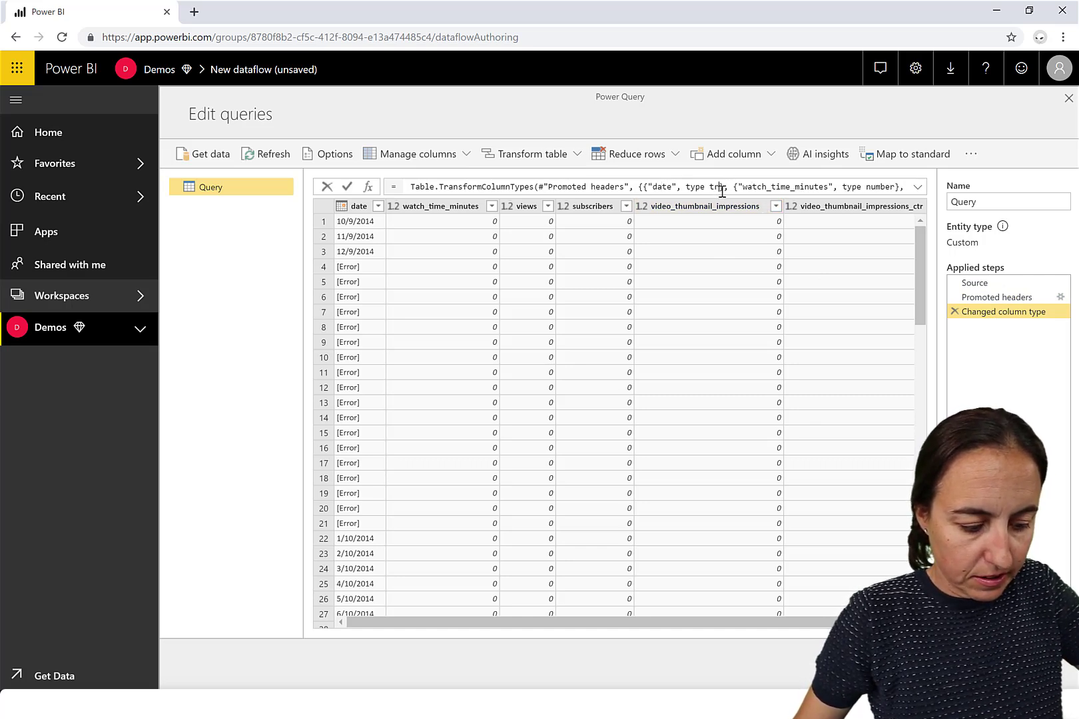
key(BackSpace)
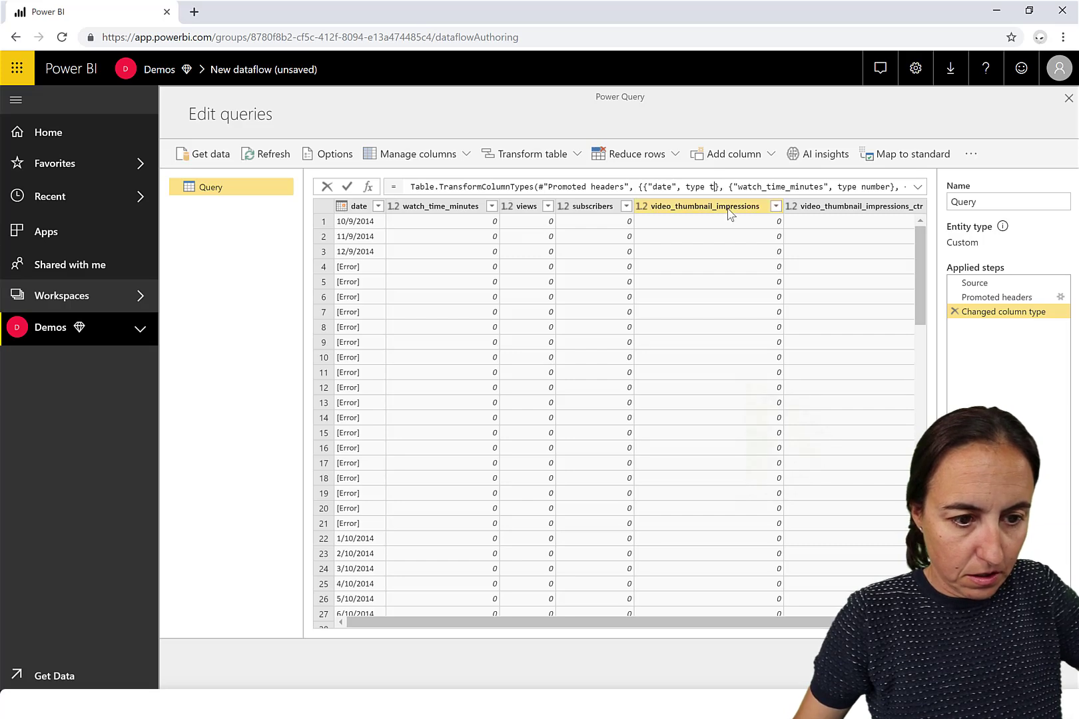
text(ext)
key(Return)
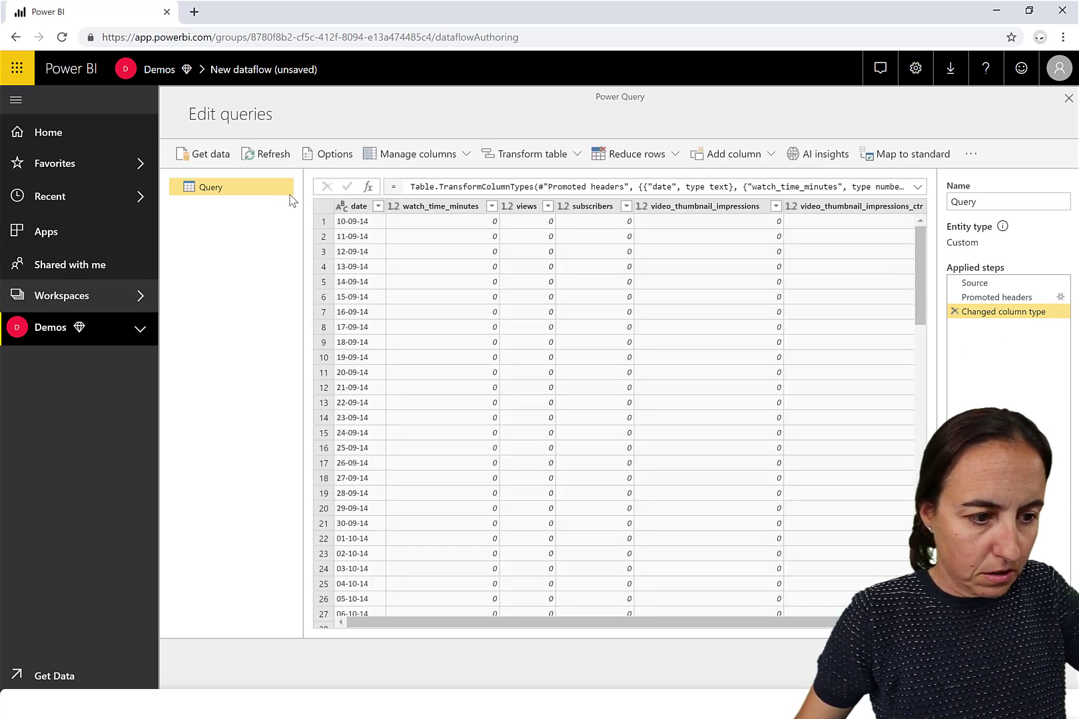
Convert the date column to Date, adding the conversion as a new separate step
click(341, 210)
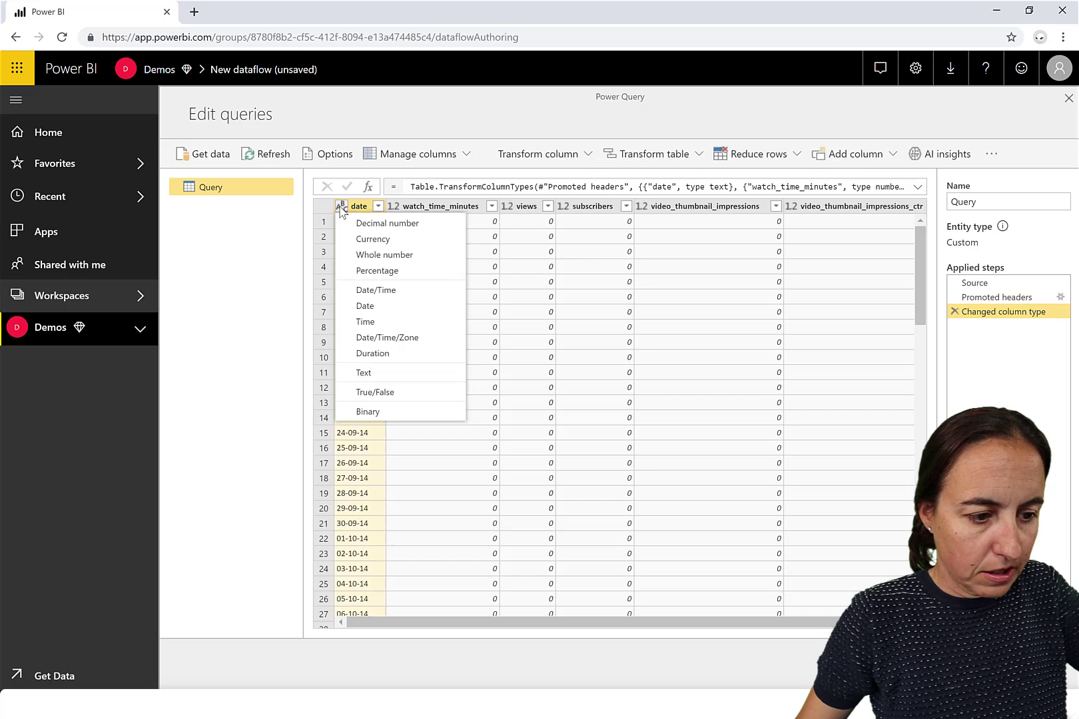
click(383, 307)
click(696, 433)
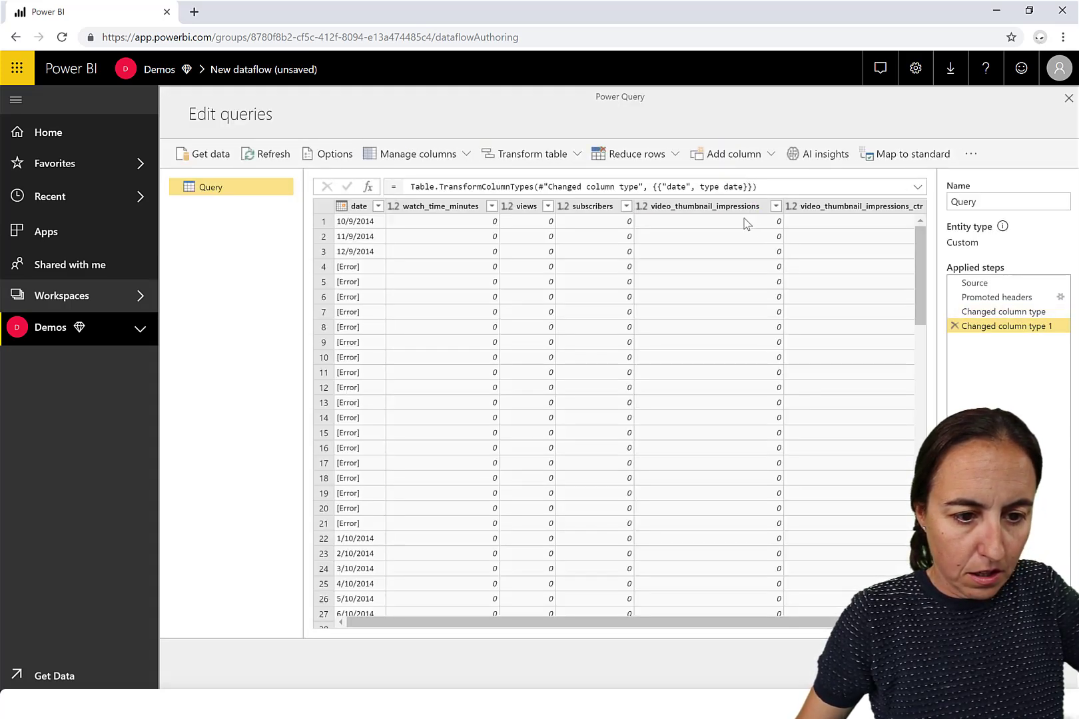
Add the culture "en-SE" as the last argument of the new date conversion formula
text(, )
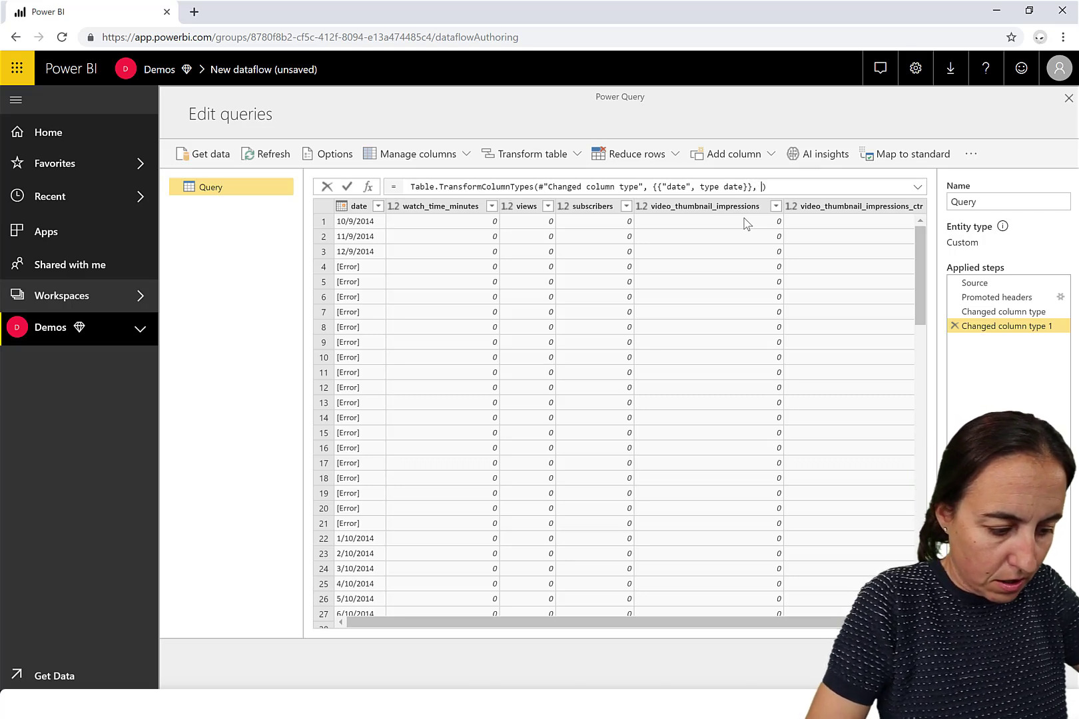
text("en-)
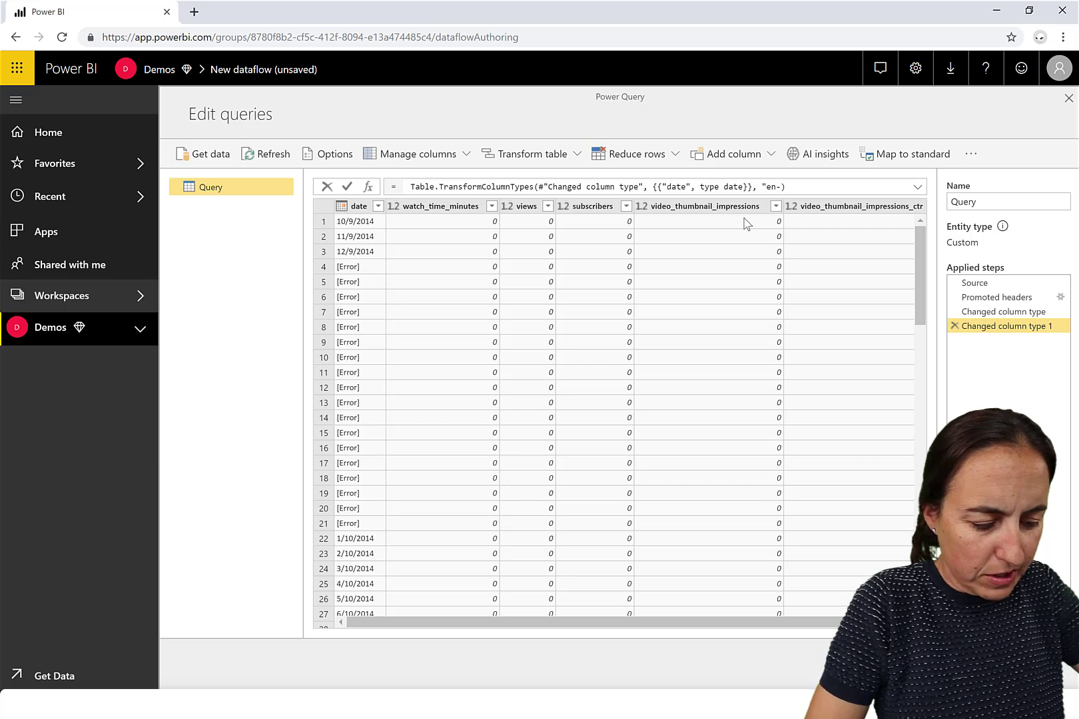
text(Se)
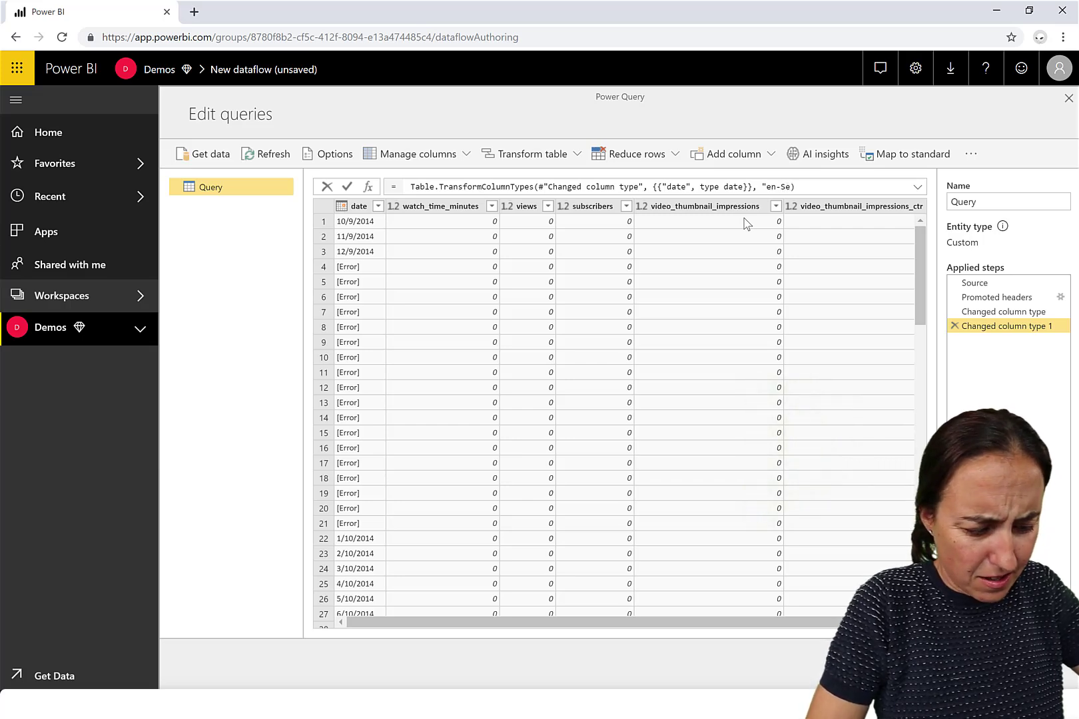
key(Return)
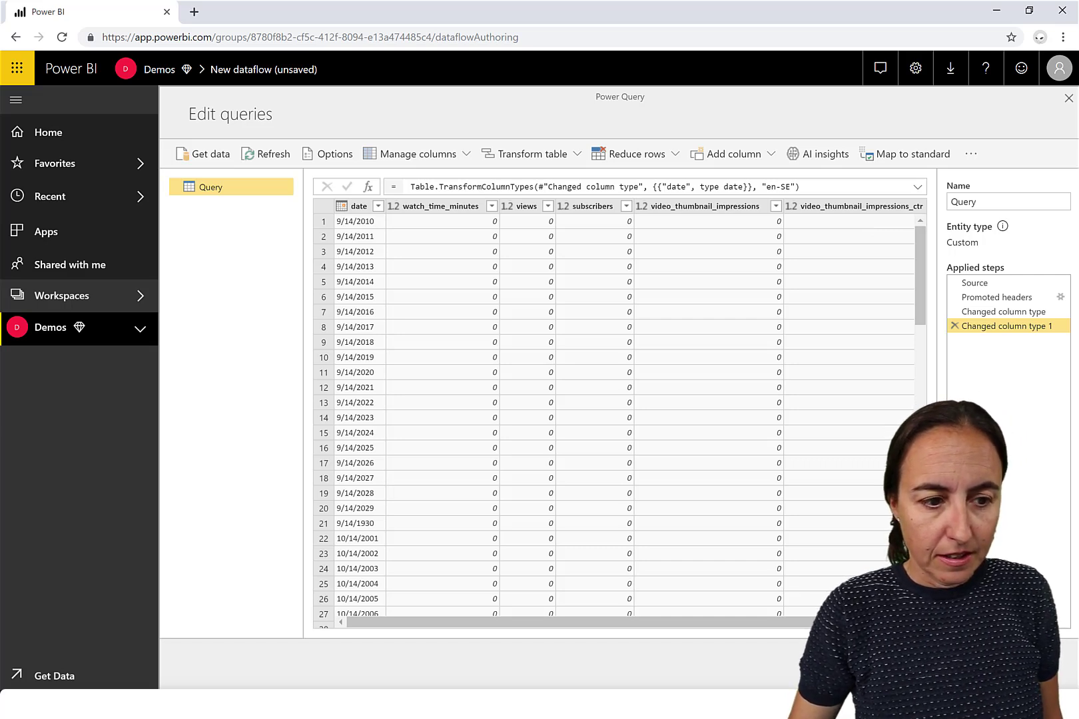
Rename the query as YTdata
double_click(950, 201)
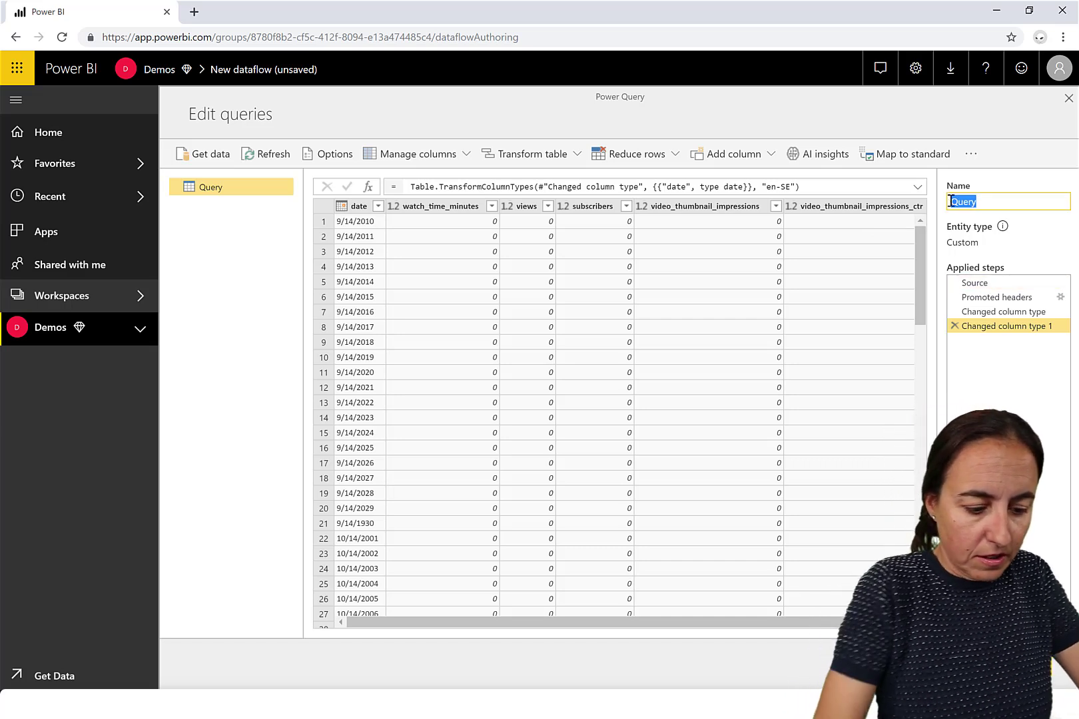
text(Y)
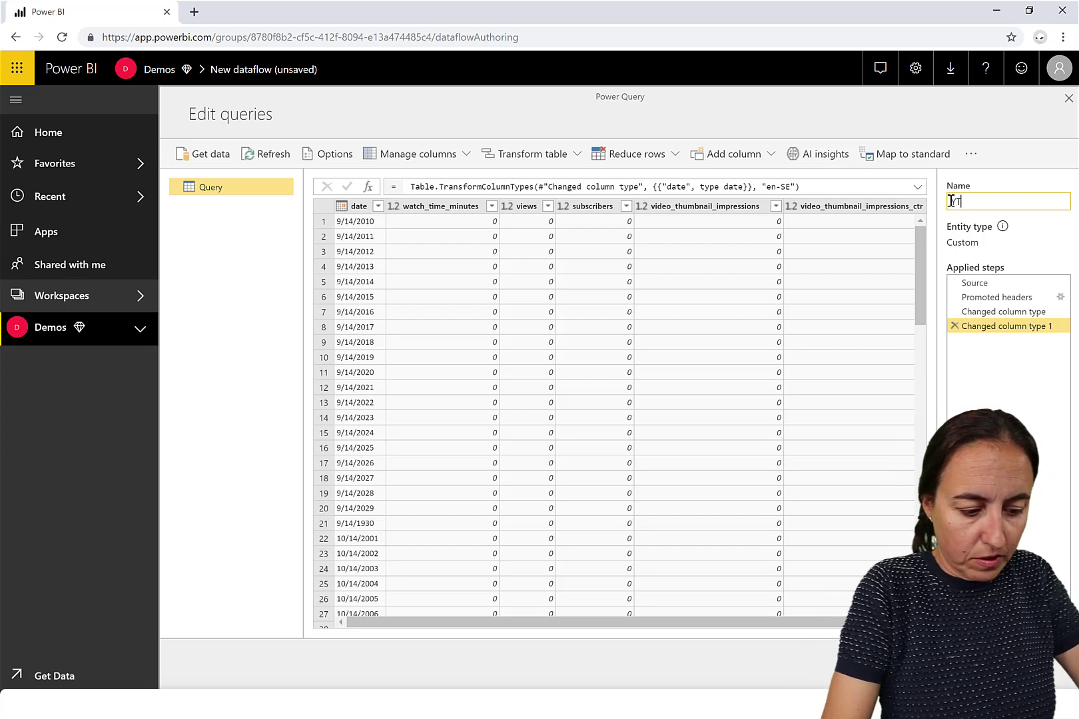
text(Tdat)
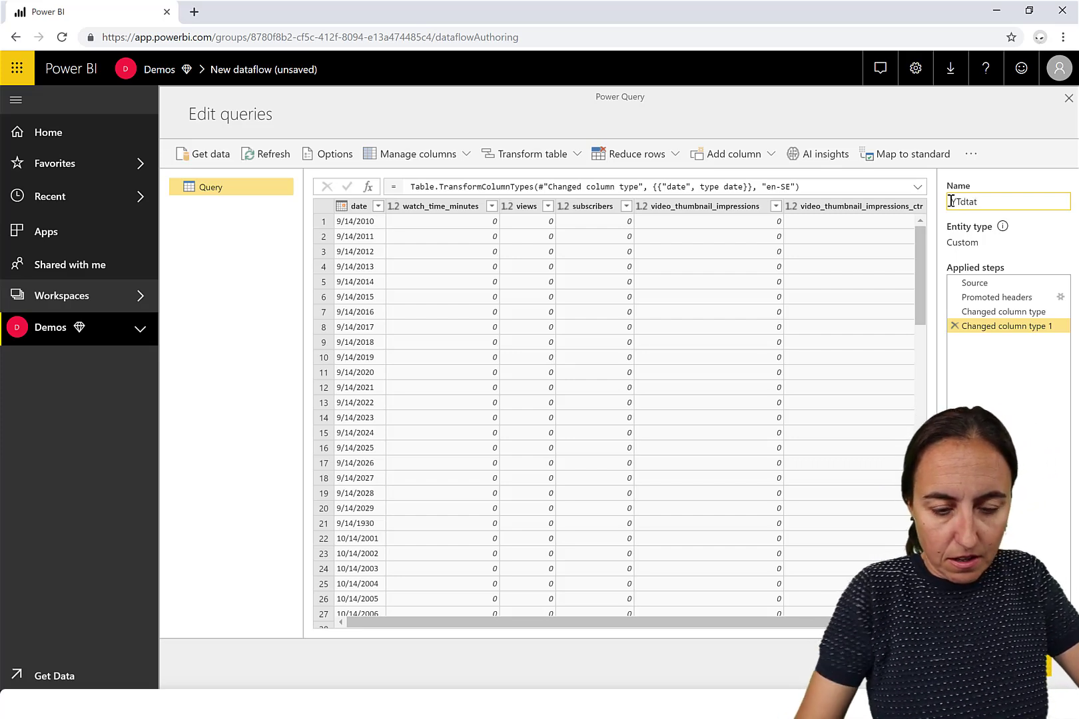
key(BackSpace)
key(BackSpace)
key(BackSpace)
text(data)
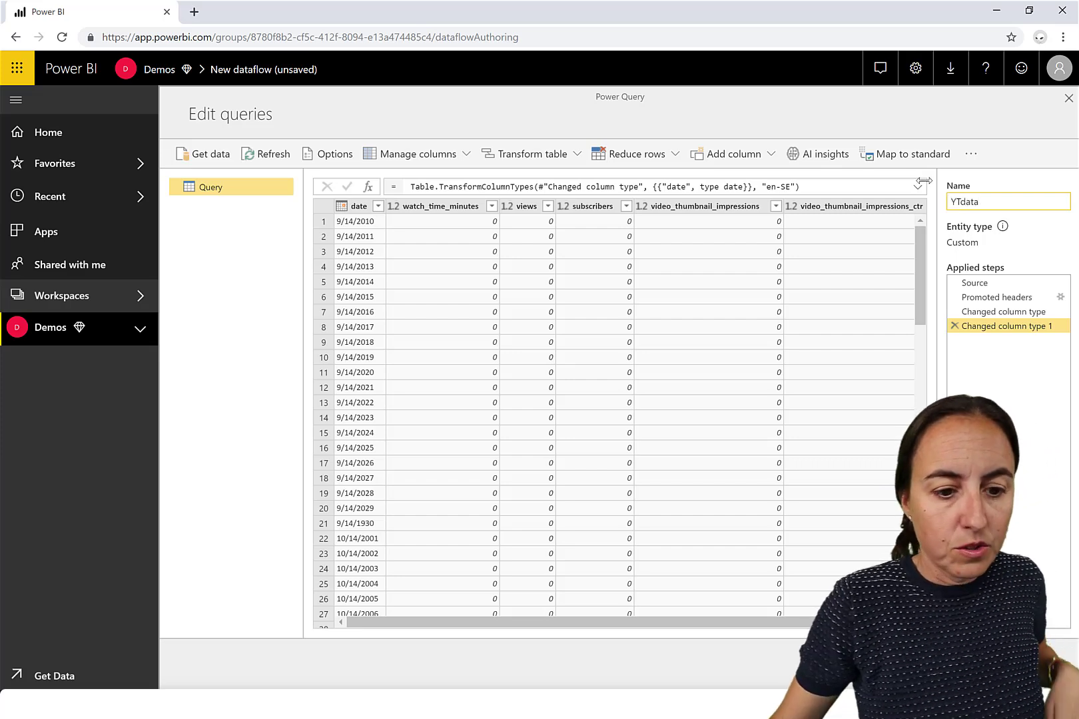
key(Return)
Finish editing the queries, save the dataflow as YTdataflow and refresh it immediately
click(979, 664)
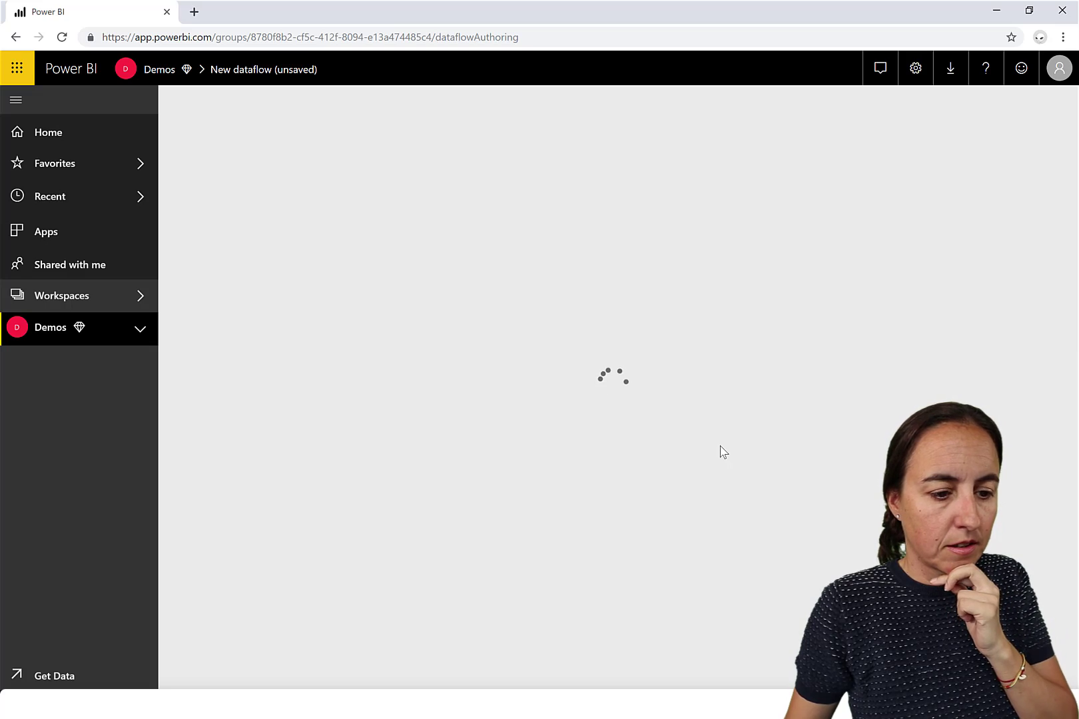
text(YTdata)
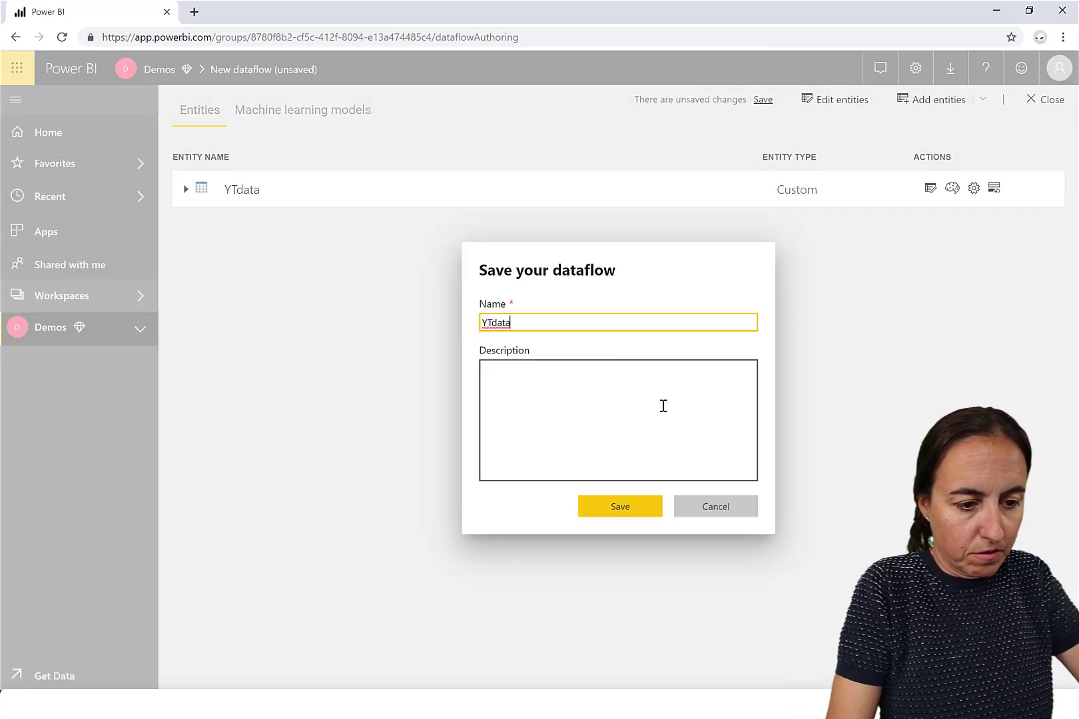
text(flow)
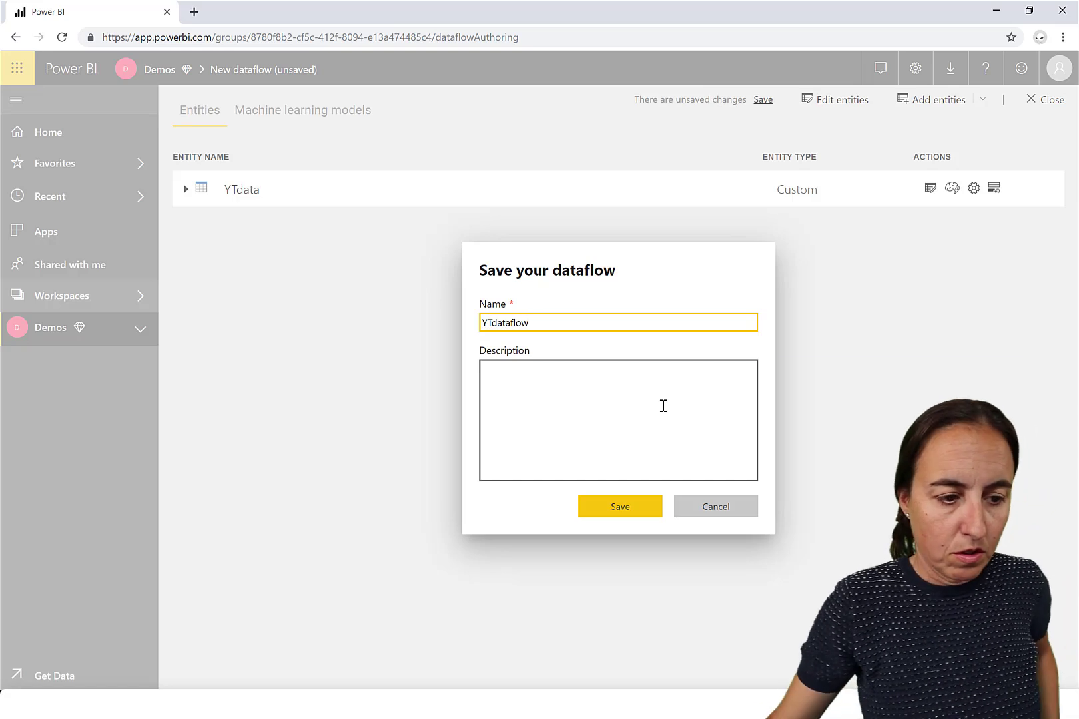
click(639, 509)
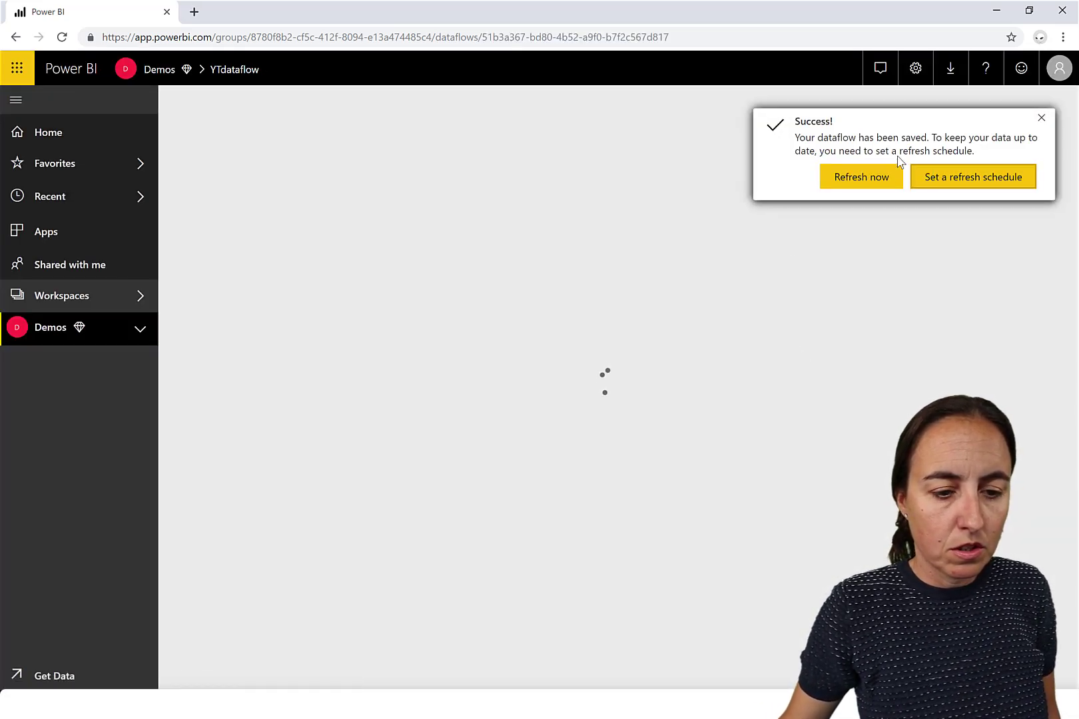
click(876, 182)
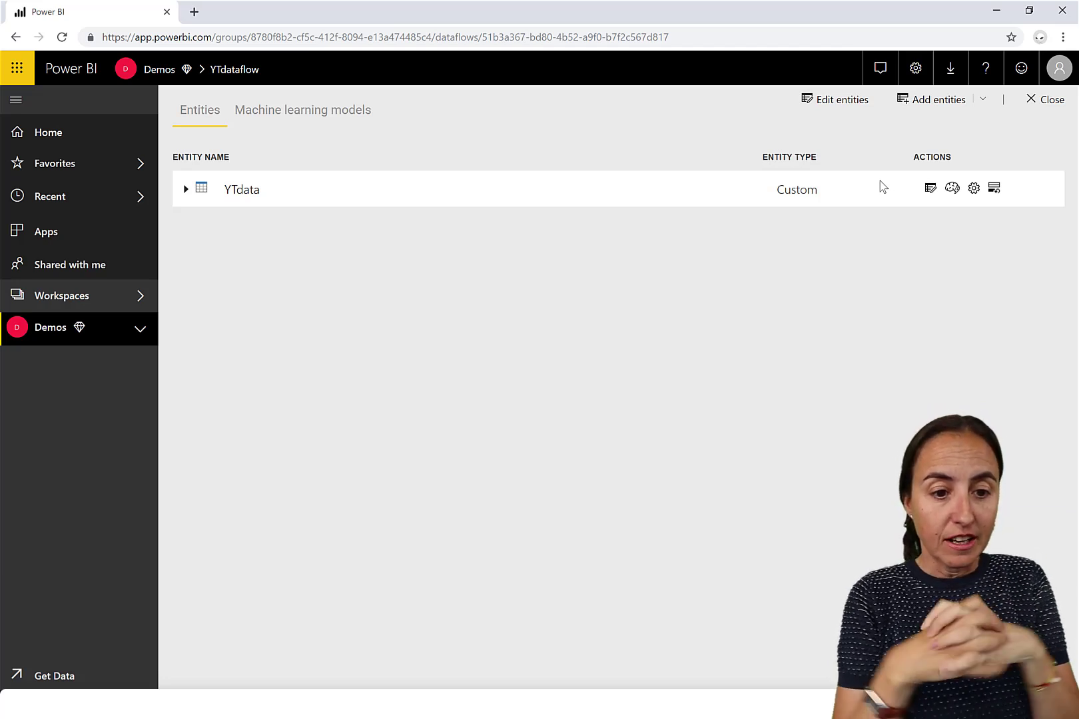
Add a machine learning model to the YTdata entity with date as the historical outcome field and General Classification as the model type
click(954, 189)
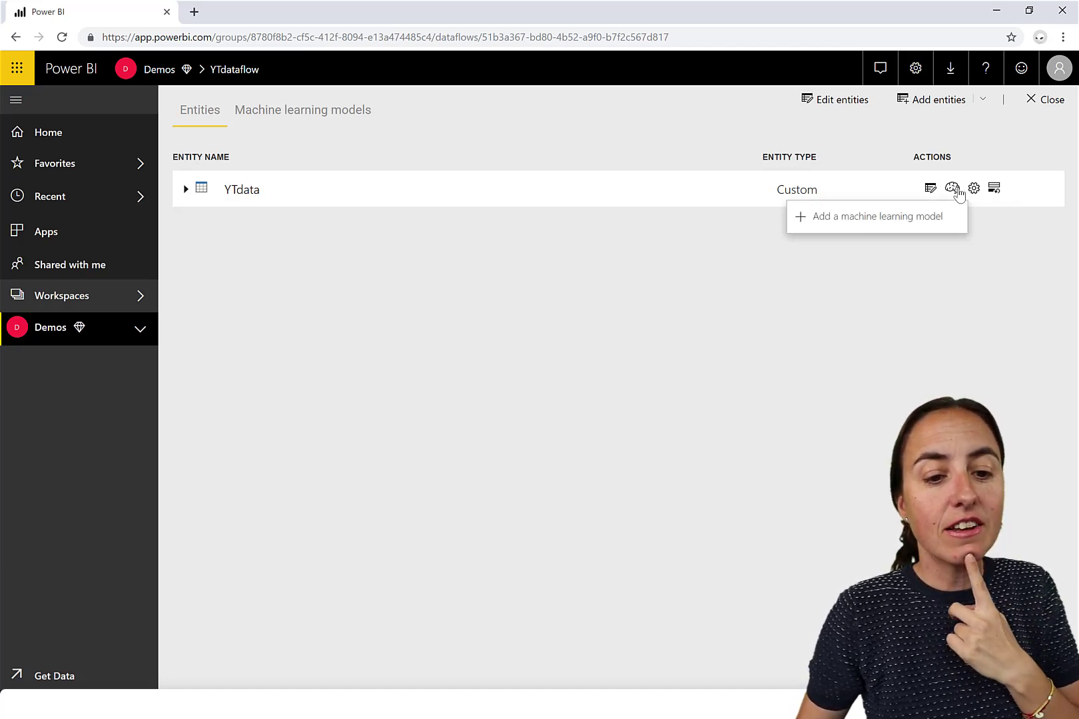
click(937, 223)
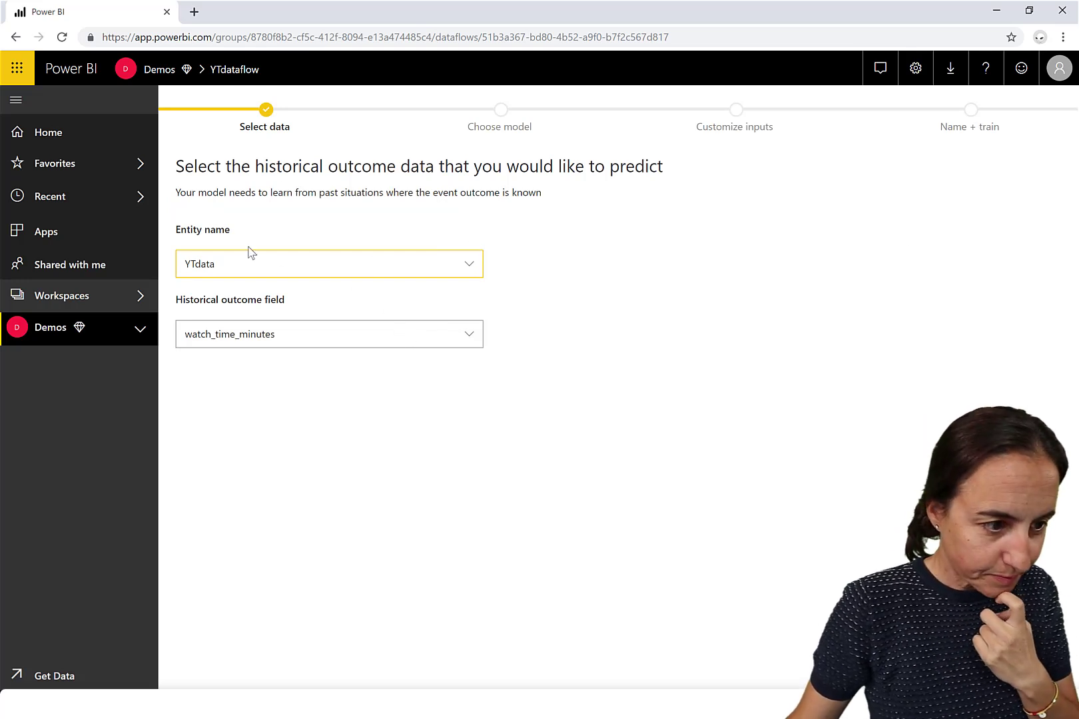
triple_click(542, 181)
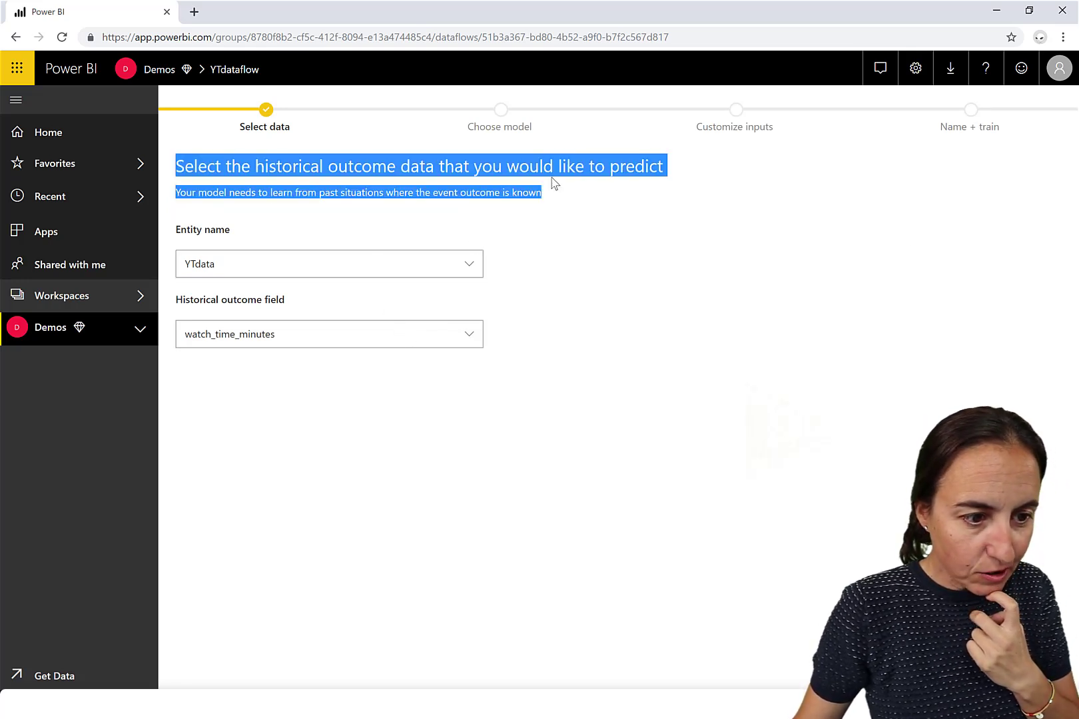
click(591, 214)
click(459, 340)
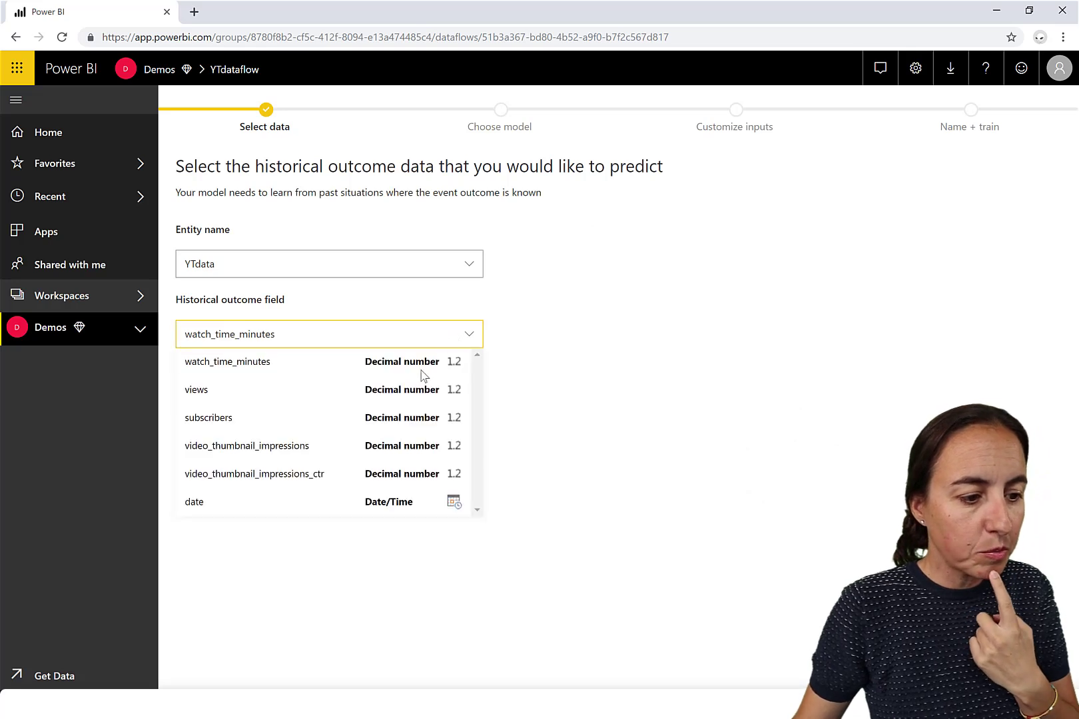
click(282, 511)
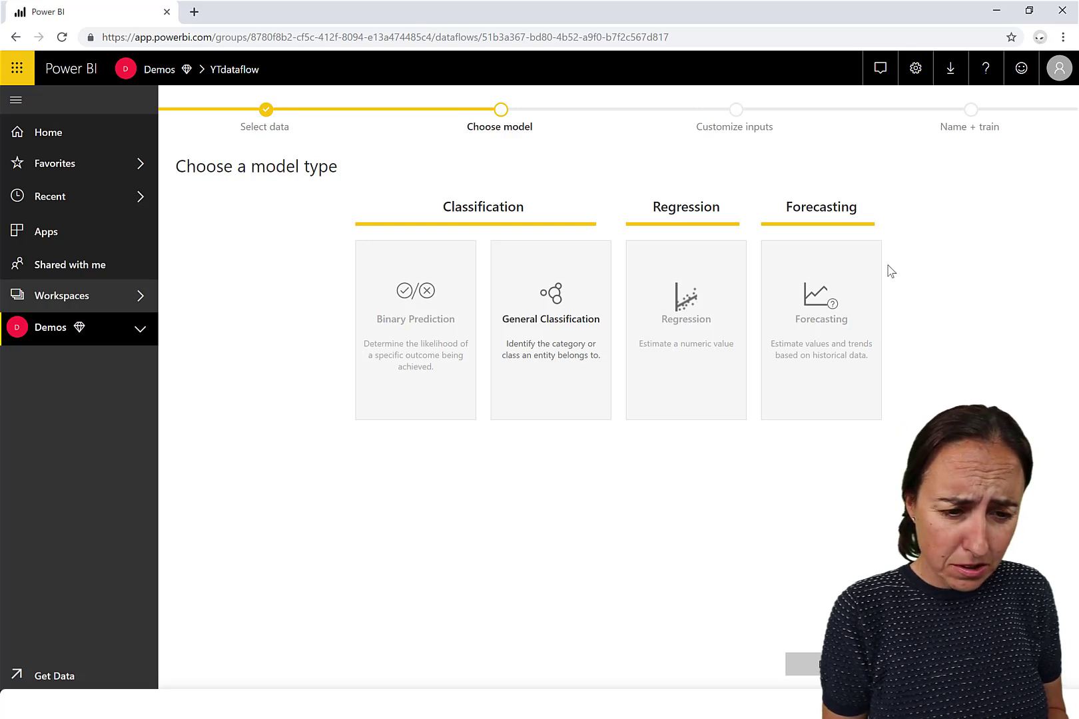
click(578, 358)
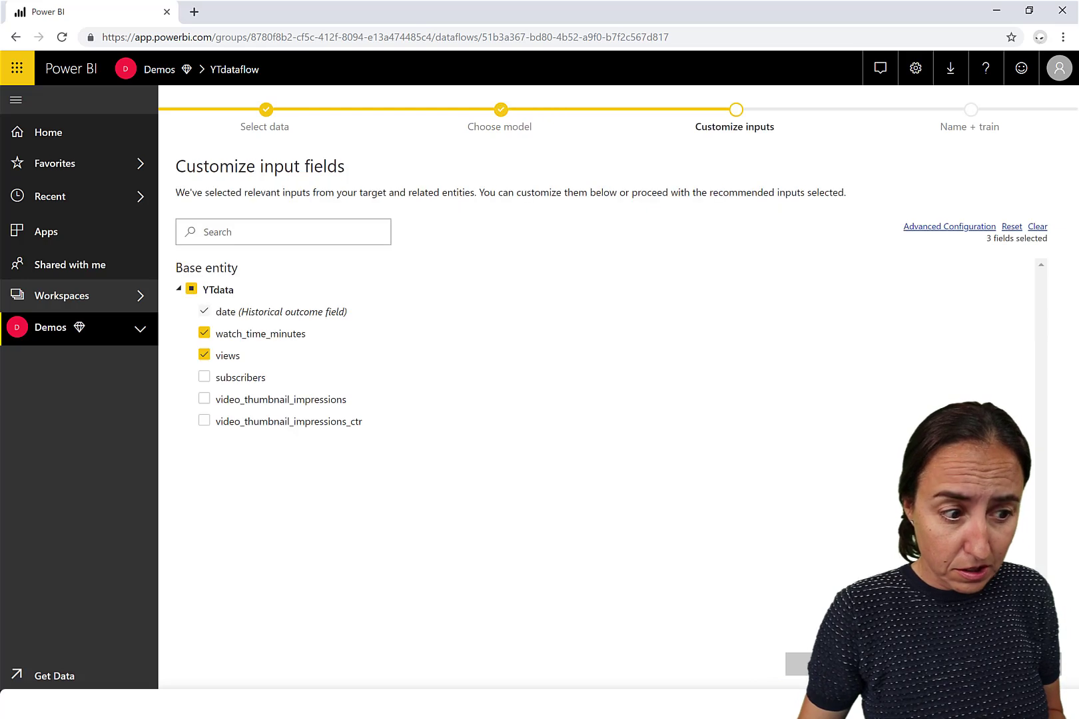
Add subscribers to the model's input fields, leave both thumbnail impression fields out, and proceed to naming the model
click(254, 383)
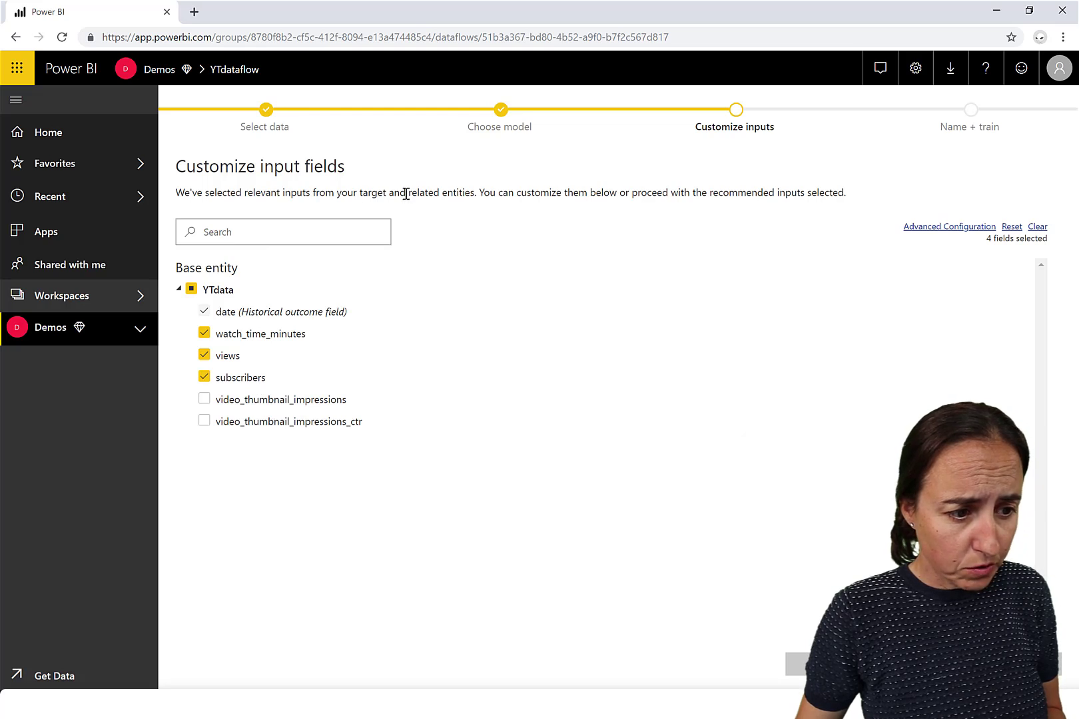
drag(341, 193, 692, 270)
click(693, 269)
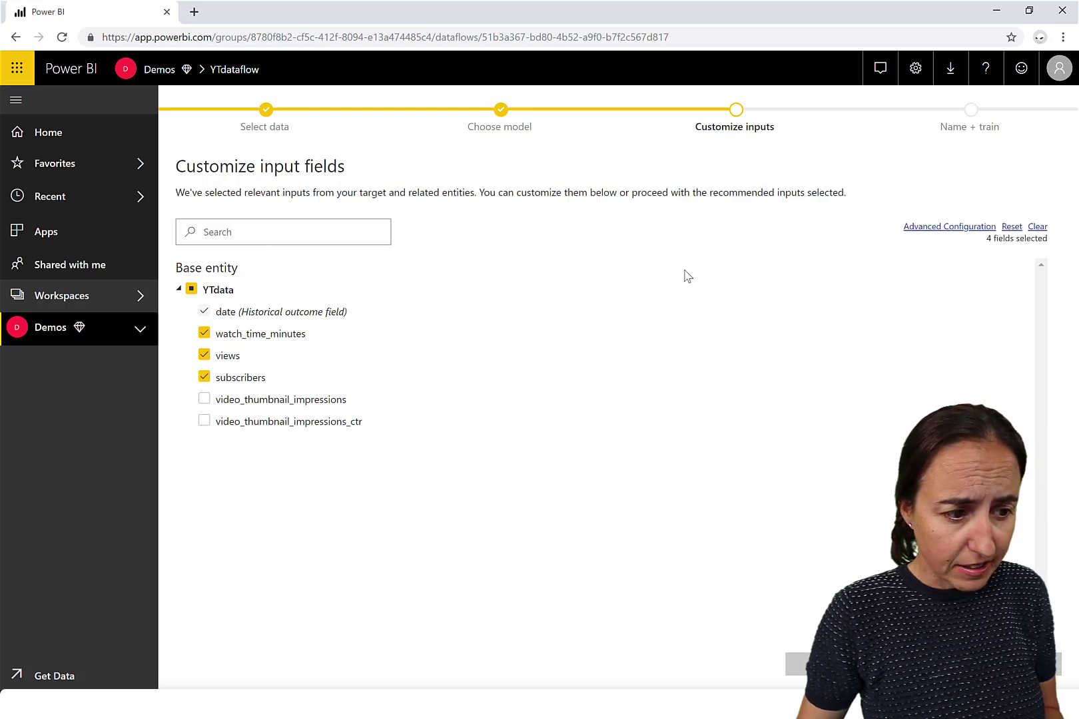
click(275, 404)
click(272, 425)
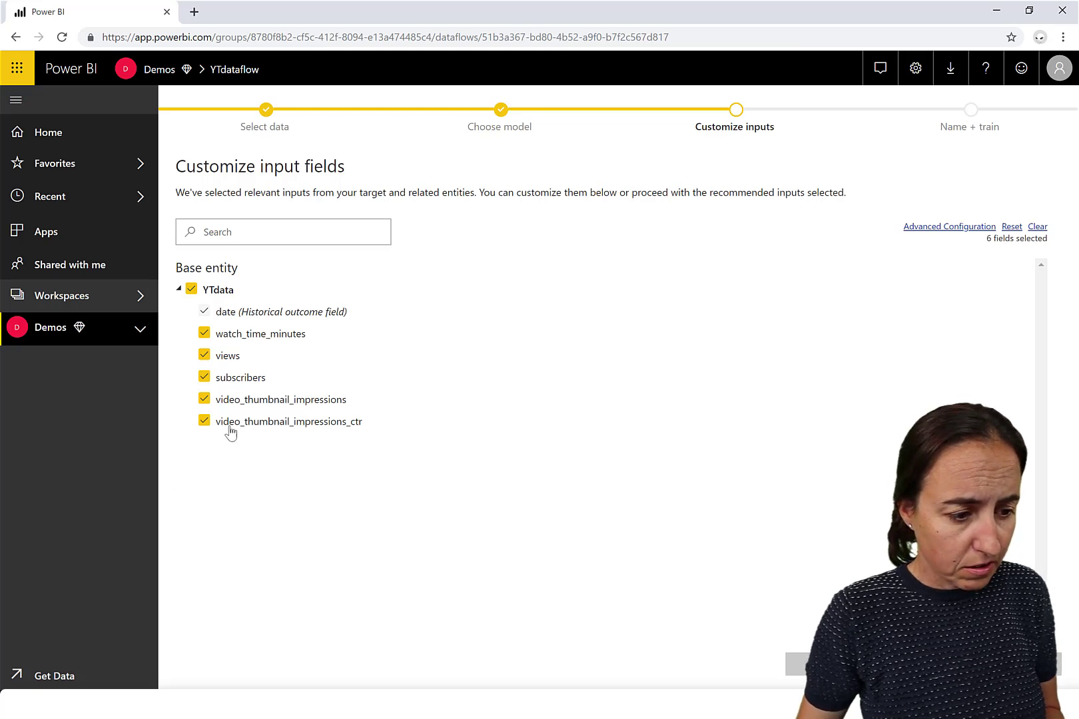
click(253, 421)
click(260, 401)
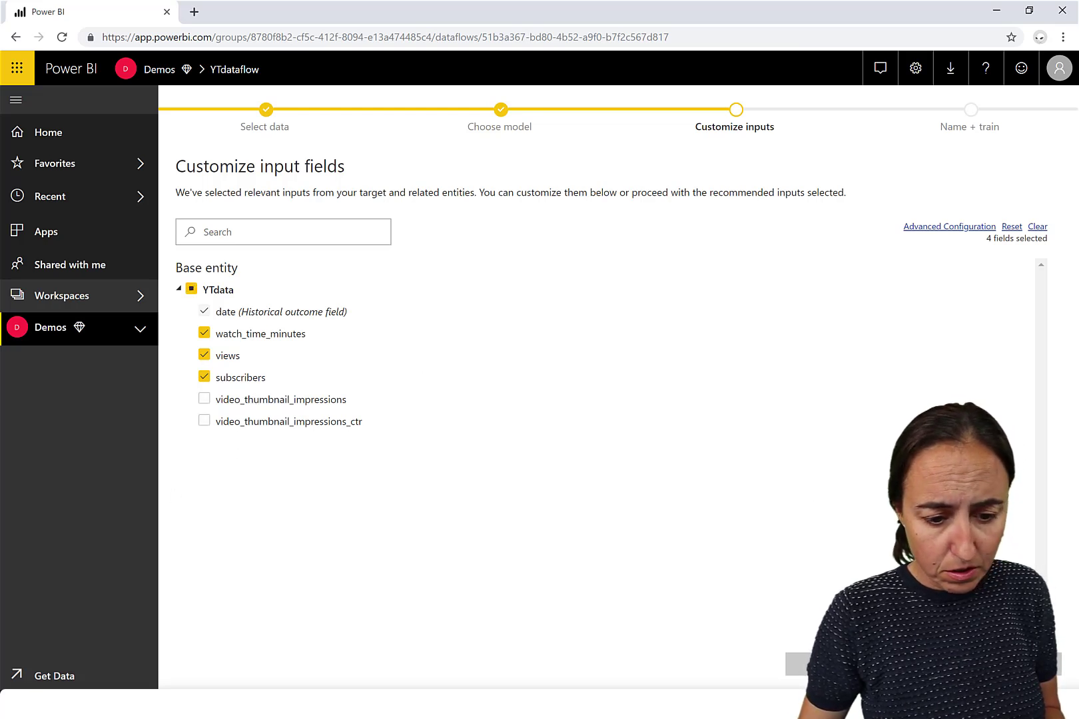
click(926, 665)
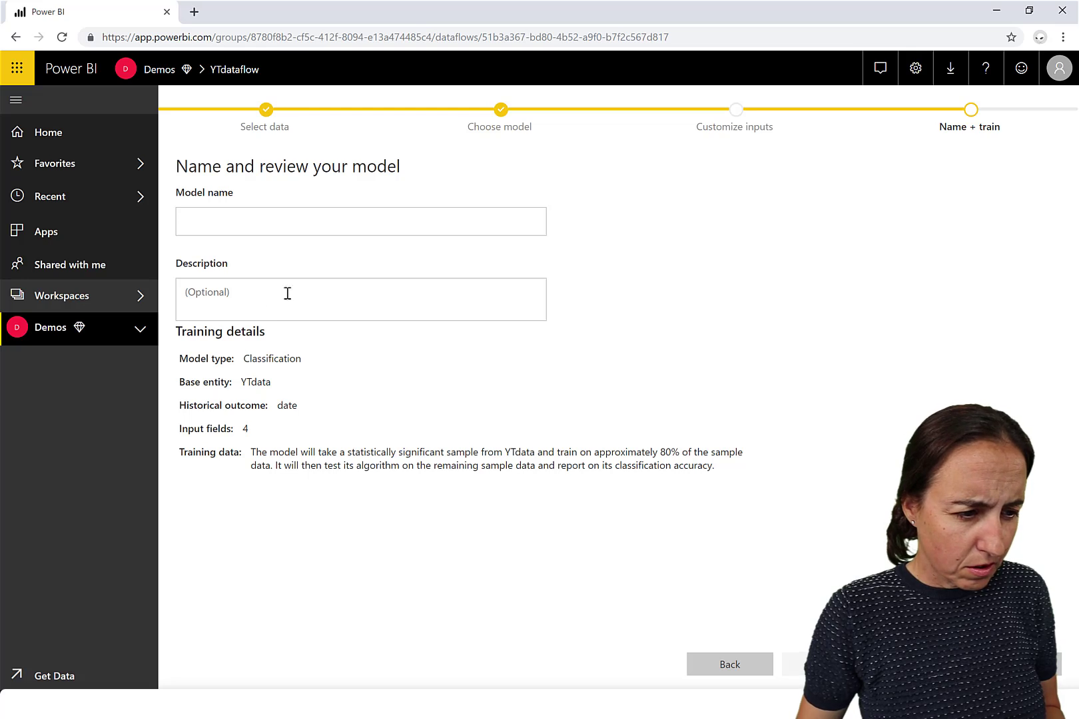
Name the model YTsubprediction and save it
click(339, 224)
text(YT)
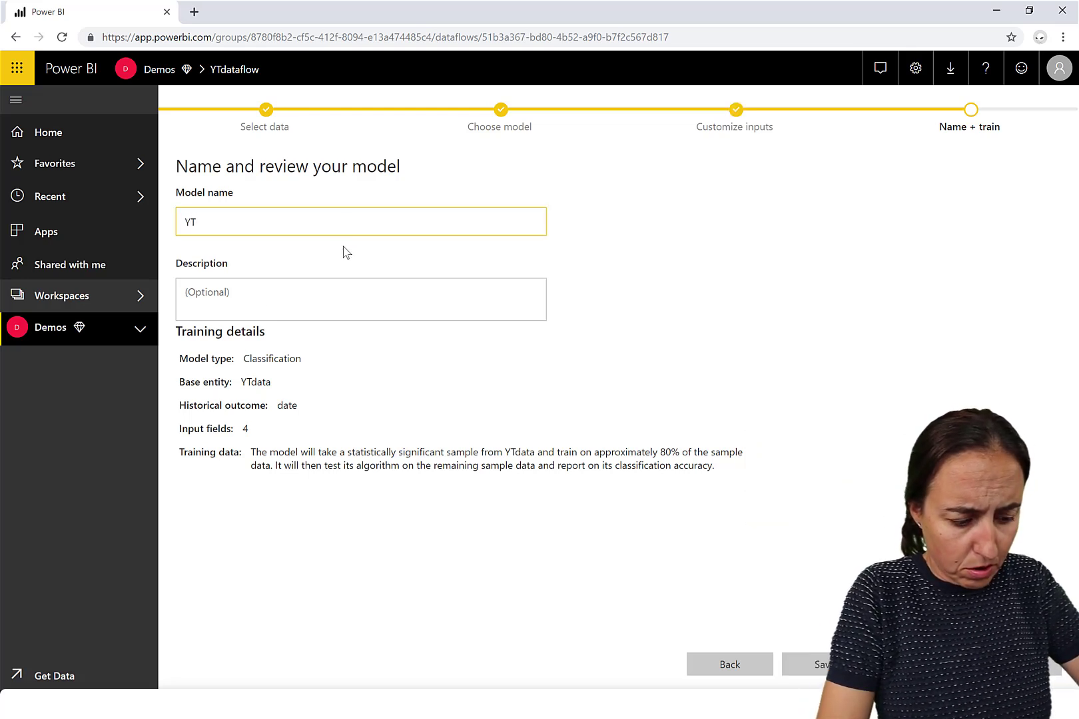
text(subdsc)
key(BackSpace)
key(BackSpace)
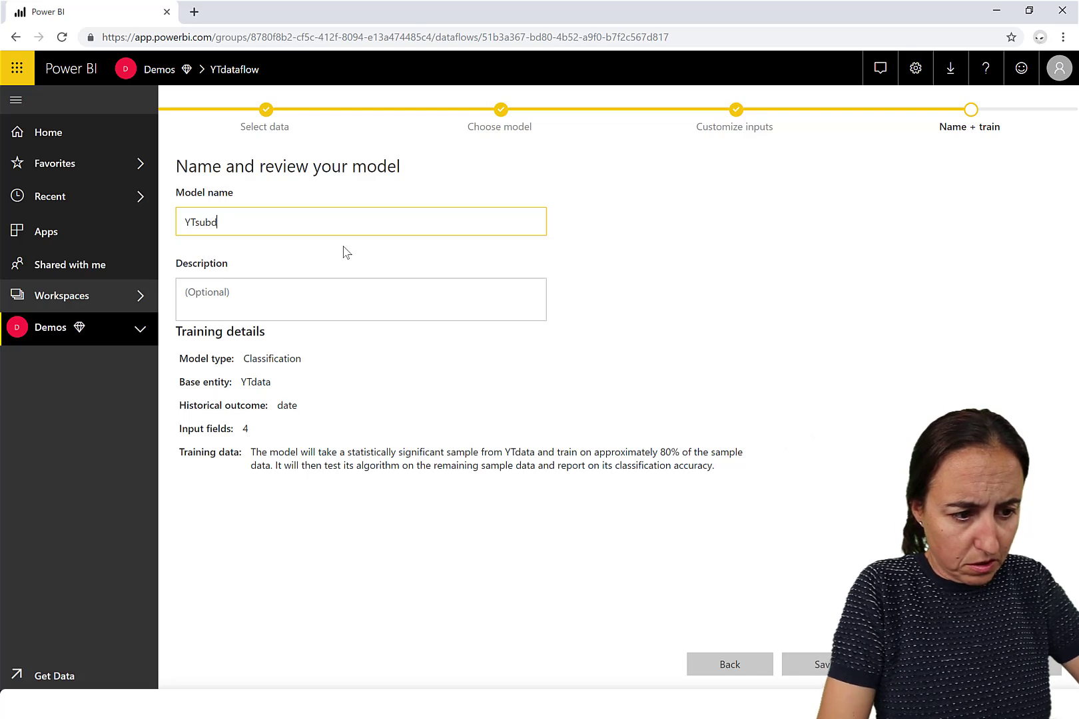
key(BackSpace)
text(predc)
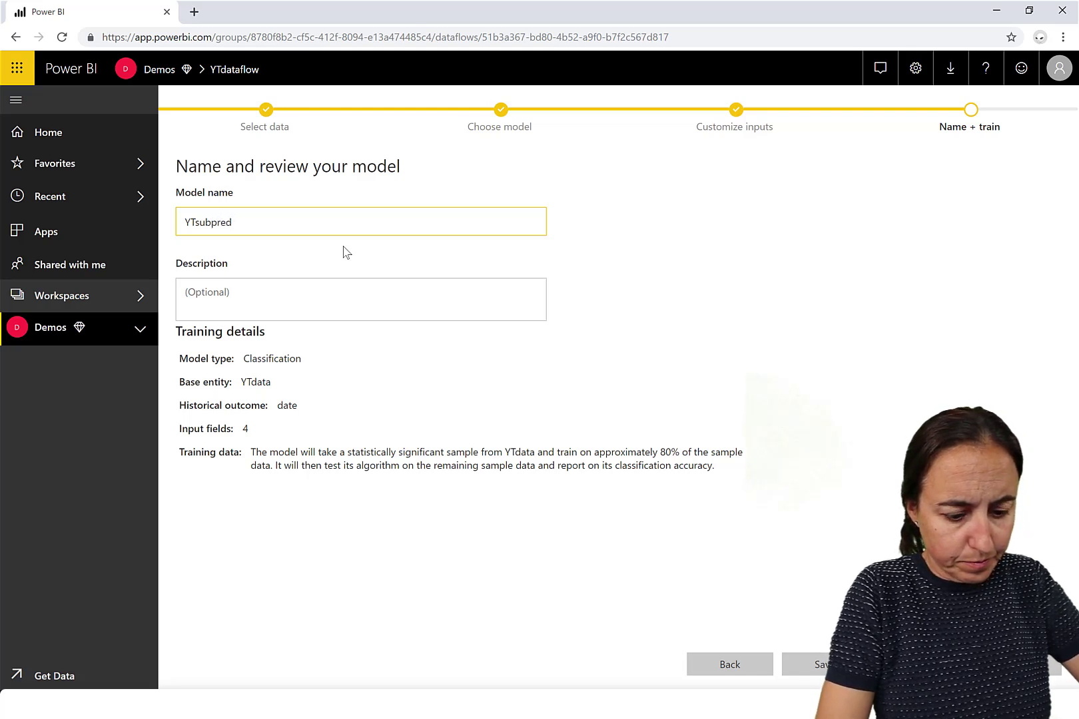
text(iction)
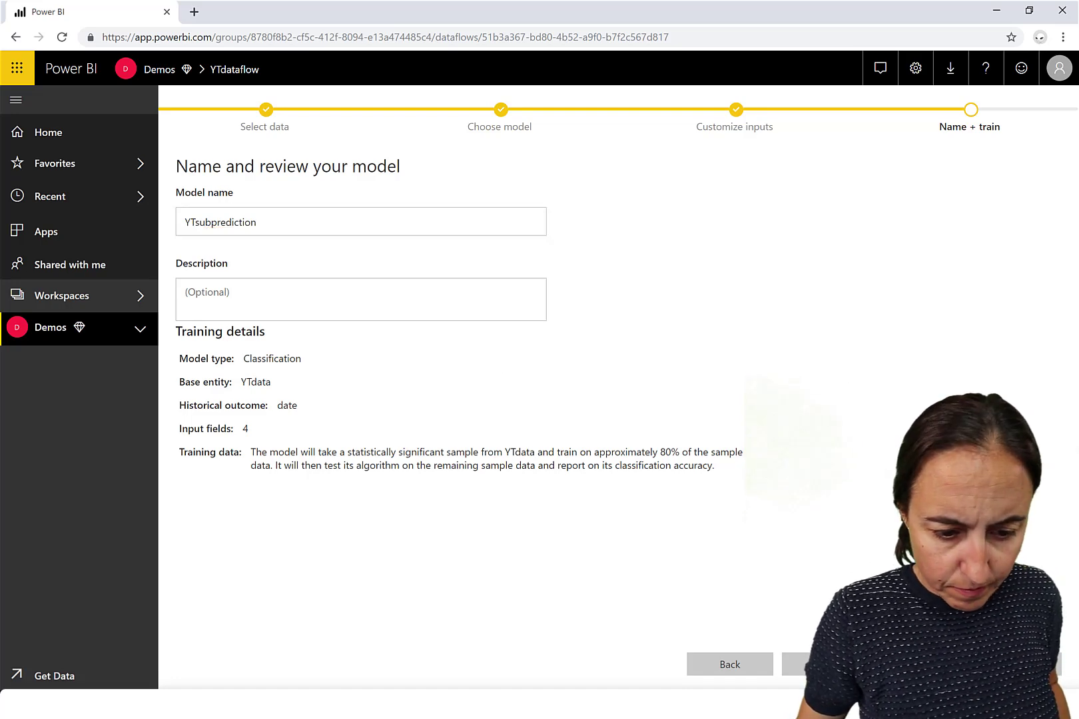
click(821, 664)
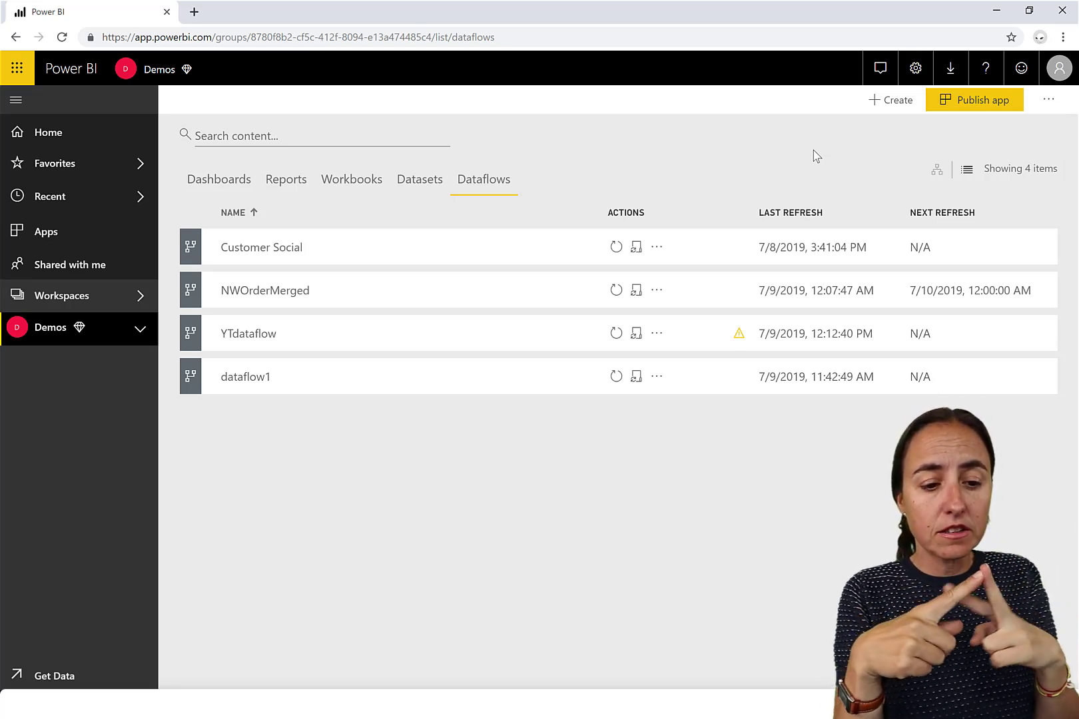
Review the refresh history of YTdataflow and refresh the dataflow again
click(741, 340)
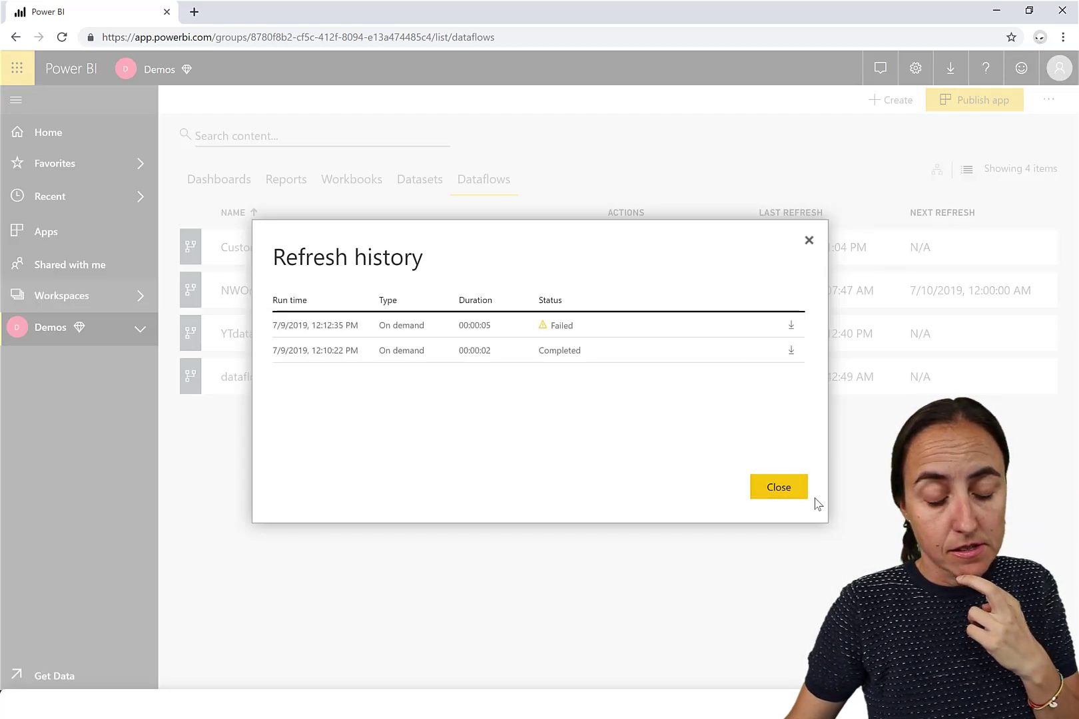
click(776, 487)
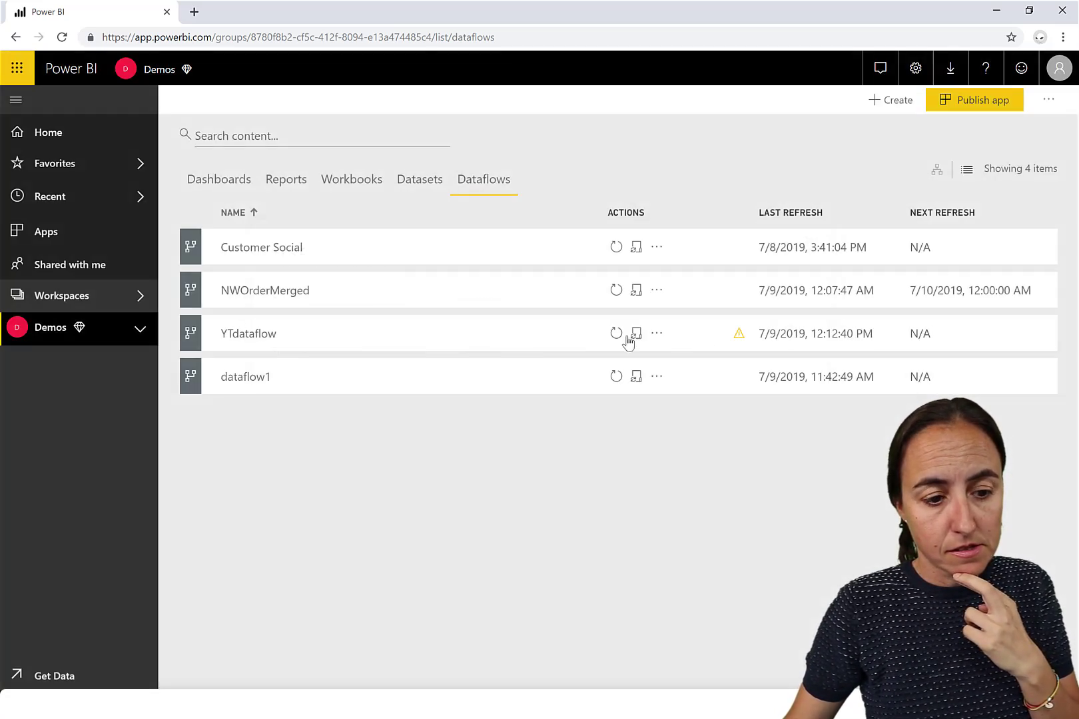
click(616, 338)
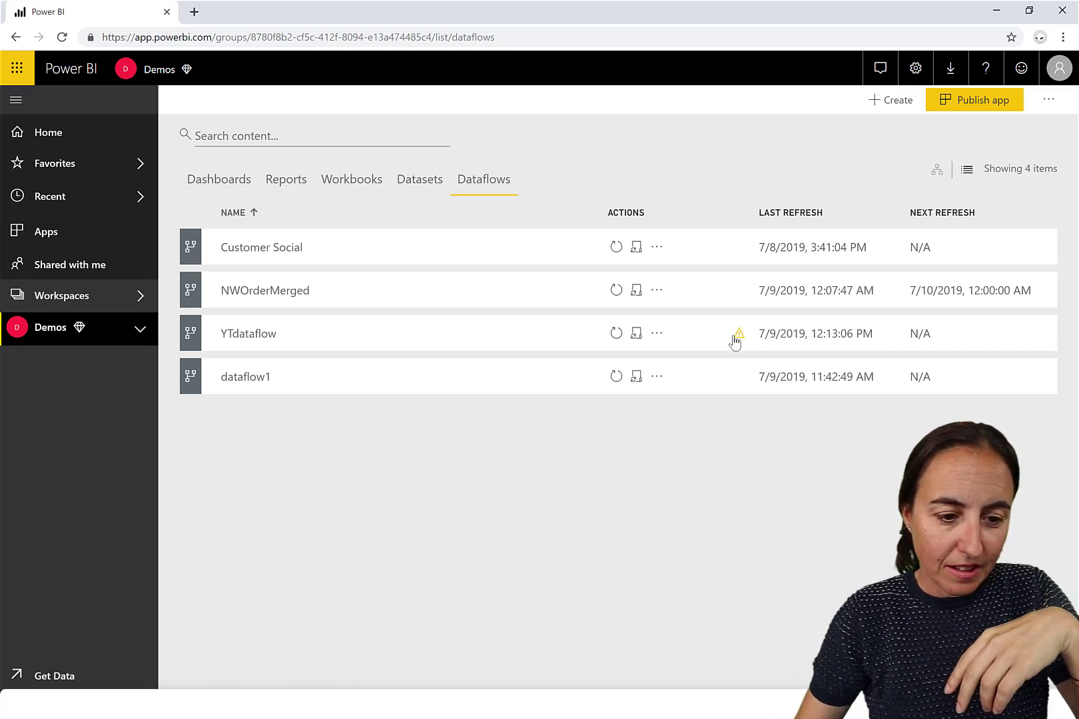
Retrain the YTsubprediction model in YTdataflow and refresh the data immediately
click(272, 336)
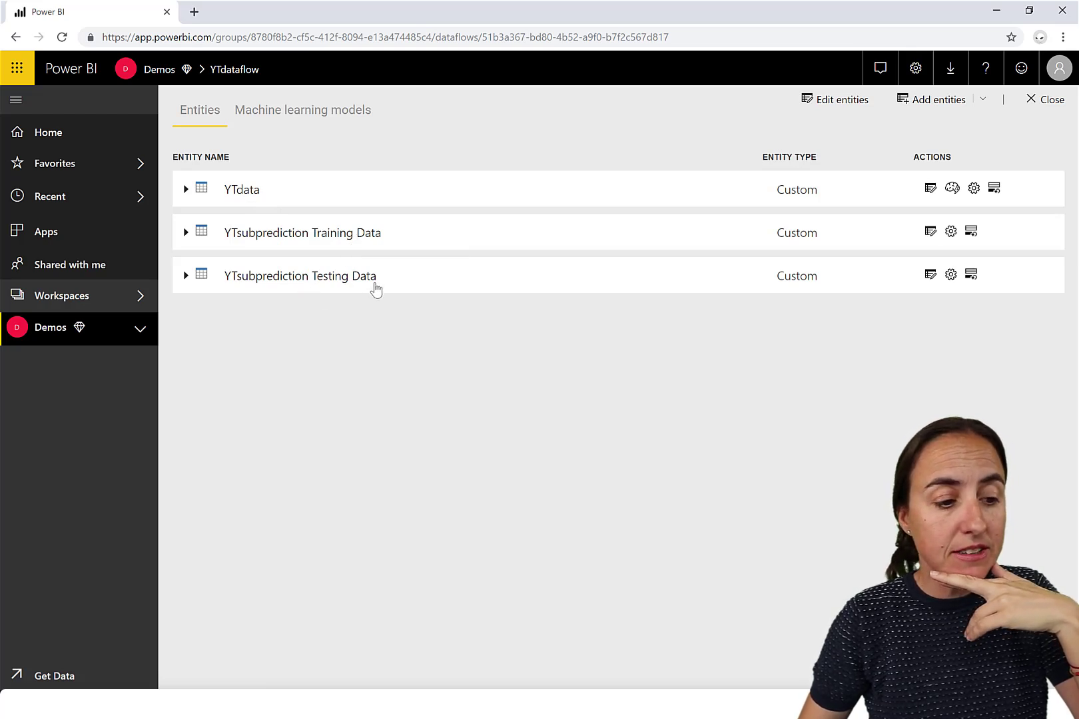
click(318, 115)
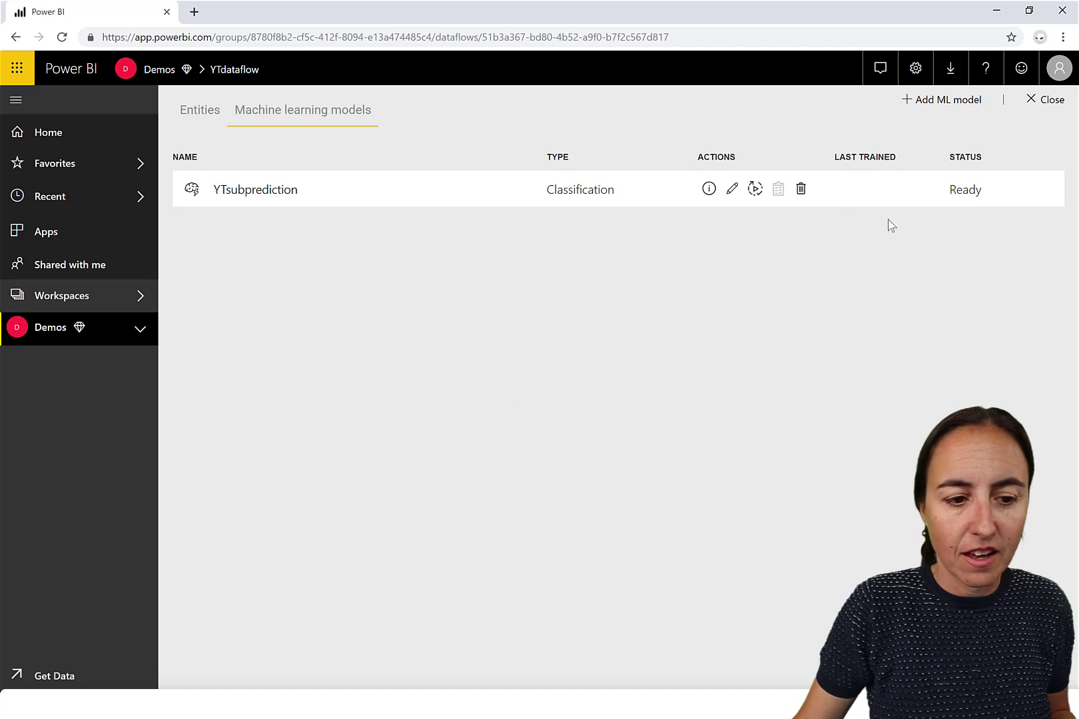
click(755, 190)
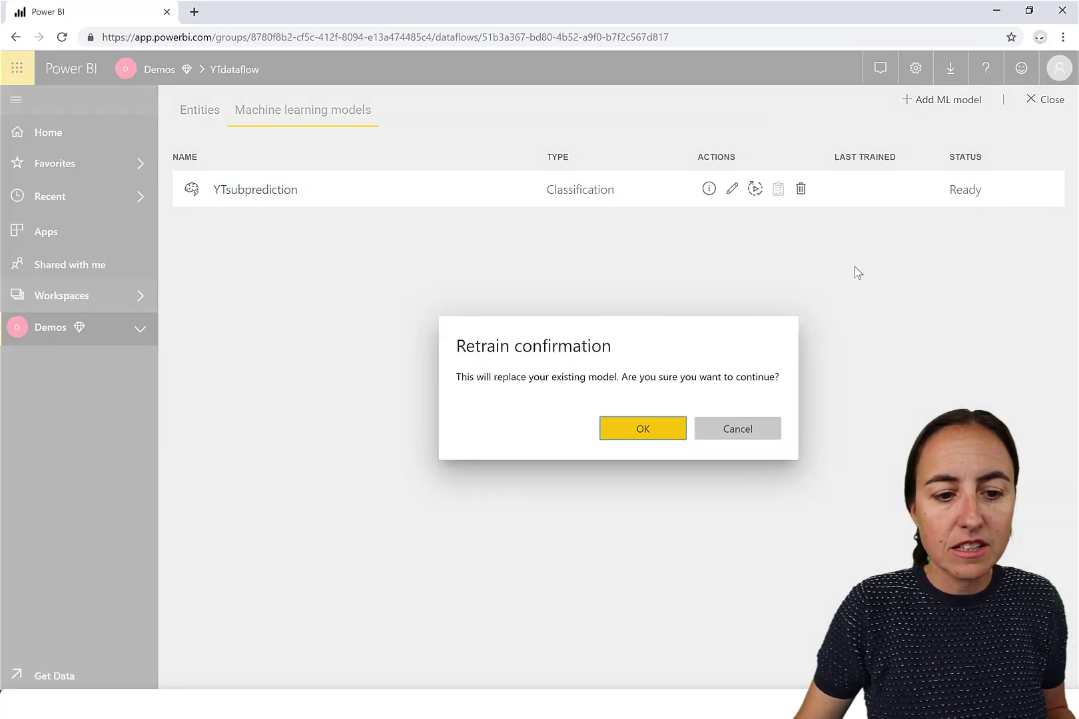
click(651, 436)
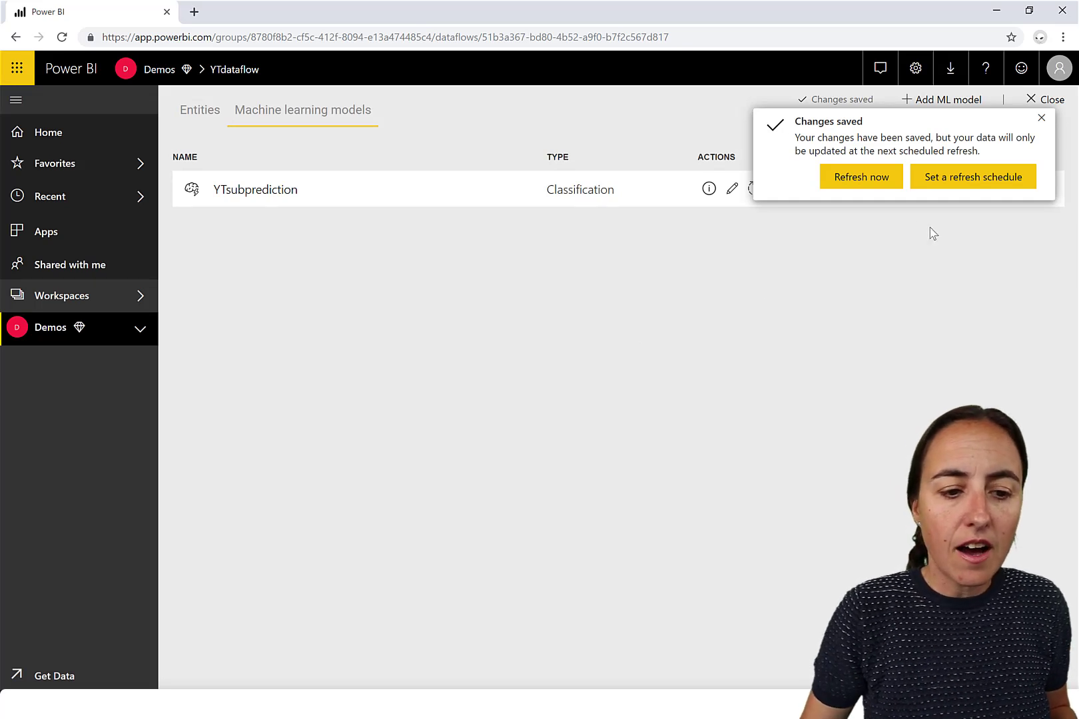
click(892, 174)
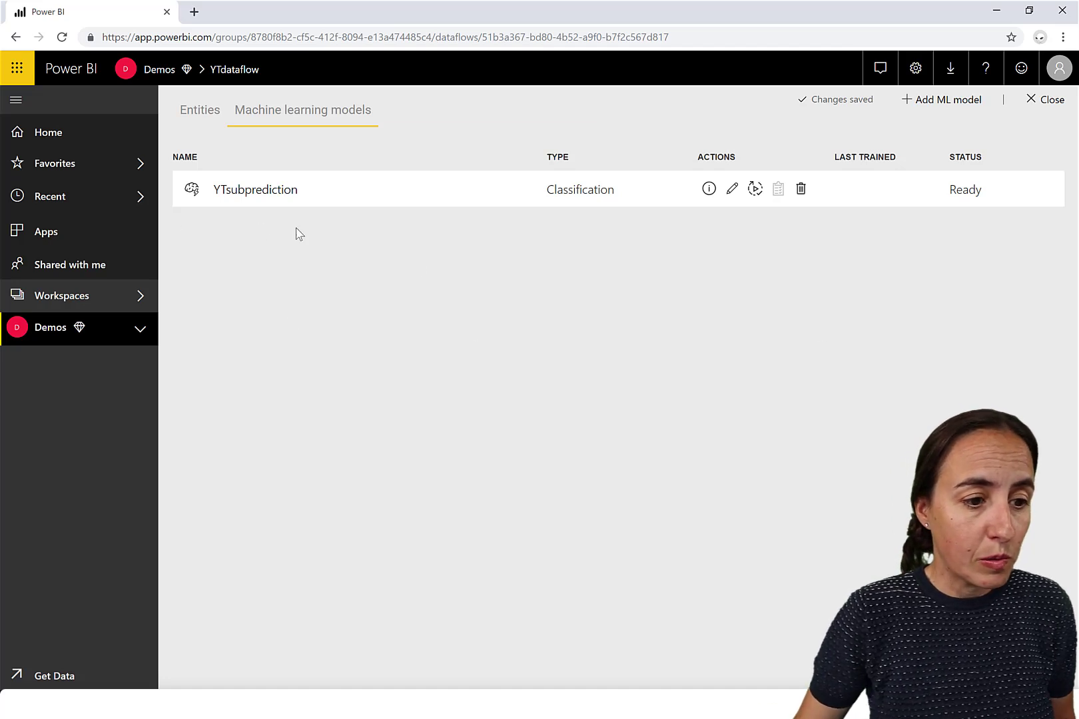
Check the entities of YTdataflow, return to the dataflows of the Demos workspace, and refresh YTdataflow again
click(75, 329)
click(496, 182)
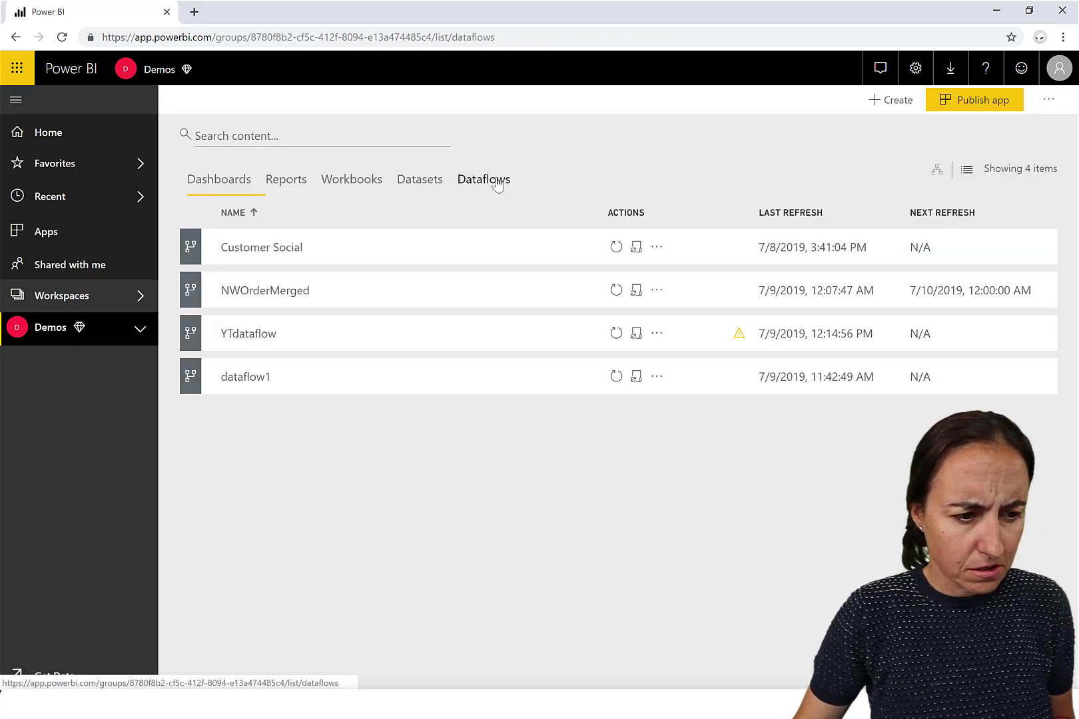
click(263, 335)
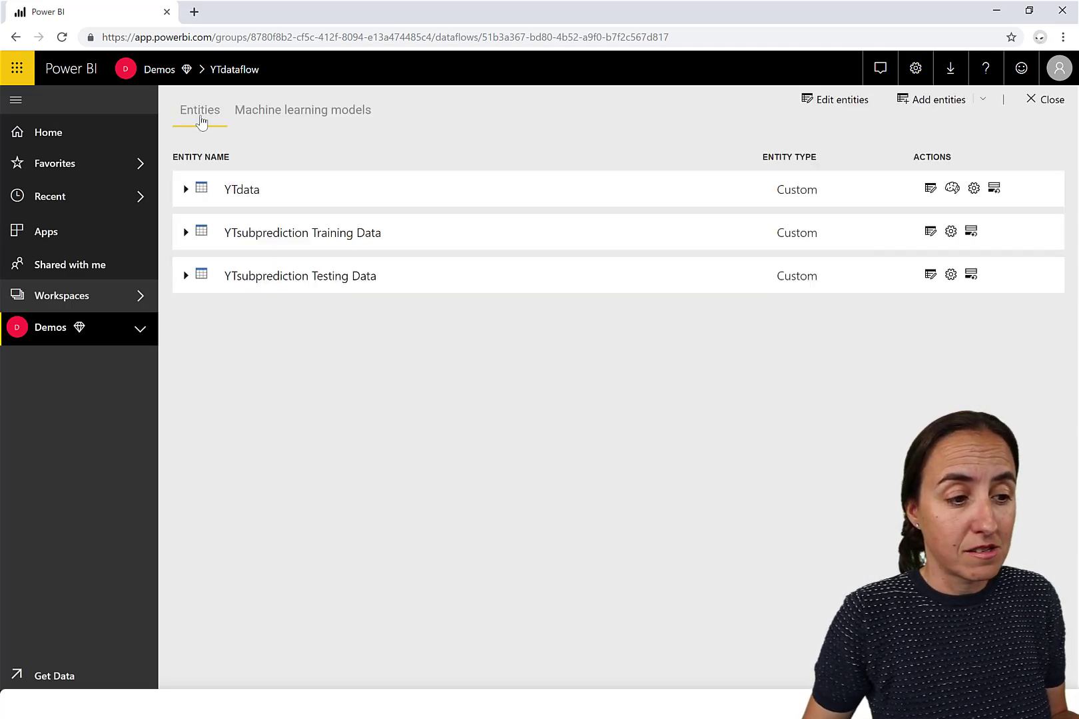
click(78, 333)
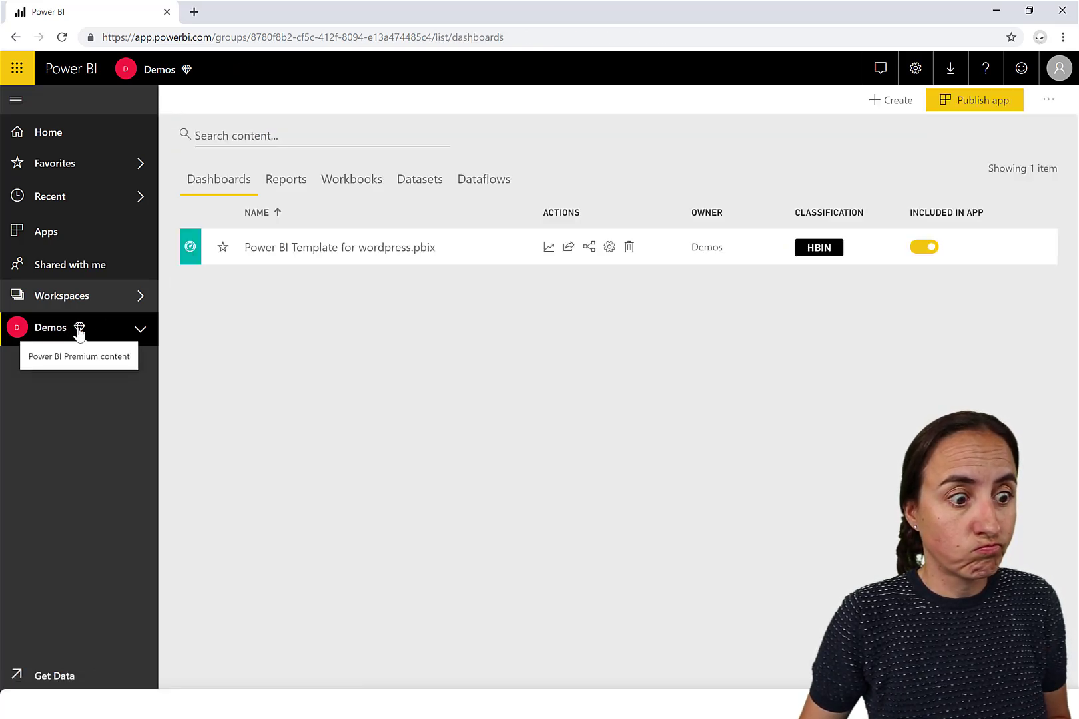
click(504, 185)
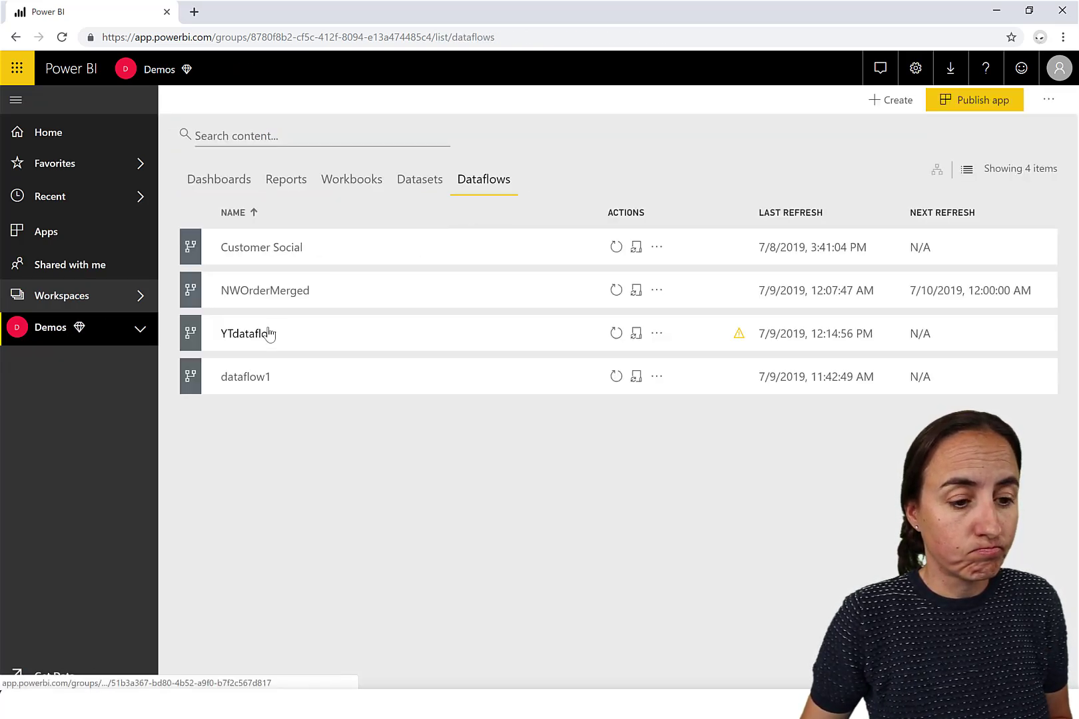
click(616, 334)
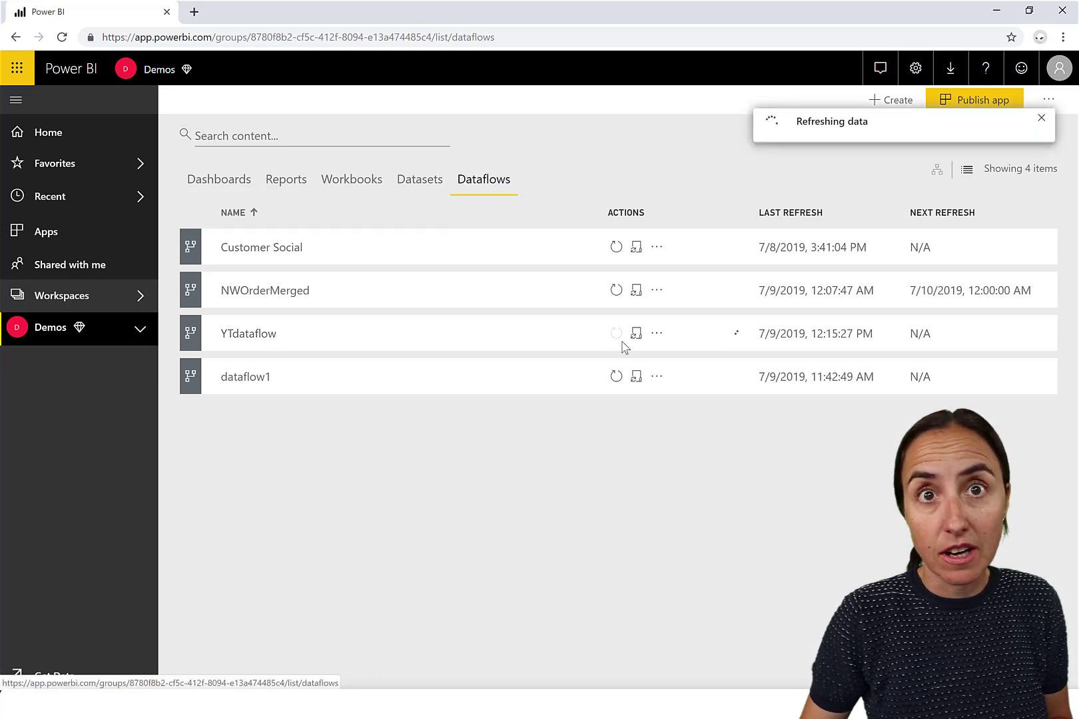
Look at the machine learning models of dataflow1 and examine the model performance in its regression report
click(250, 384)
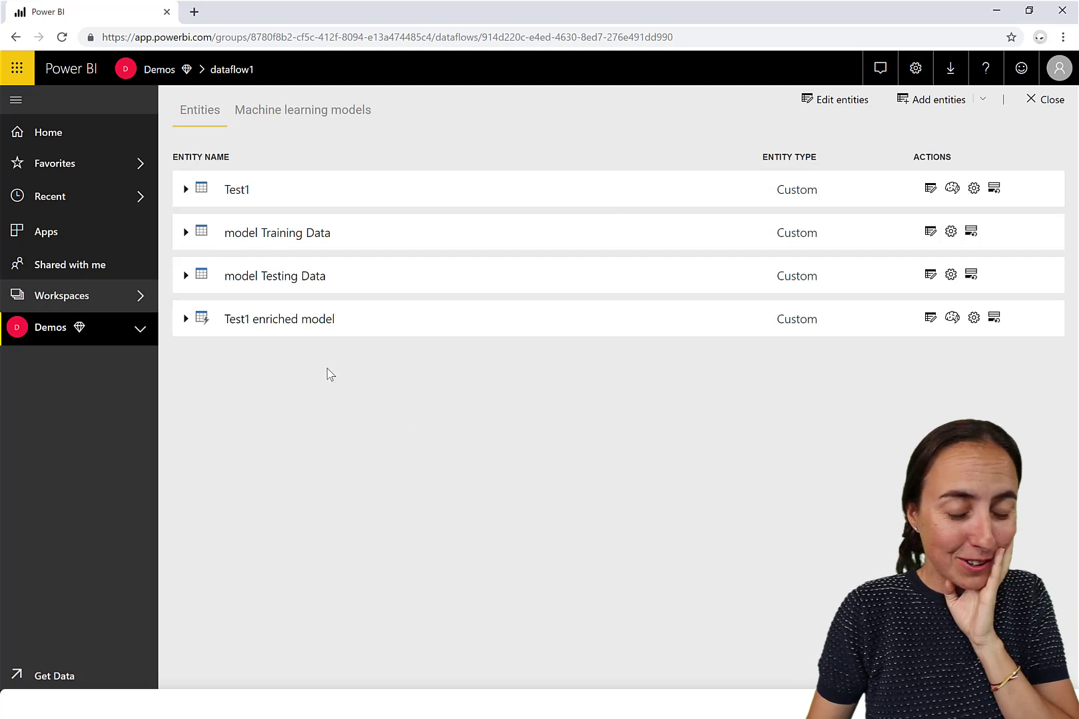
click(328, 117)
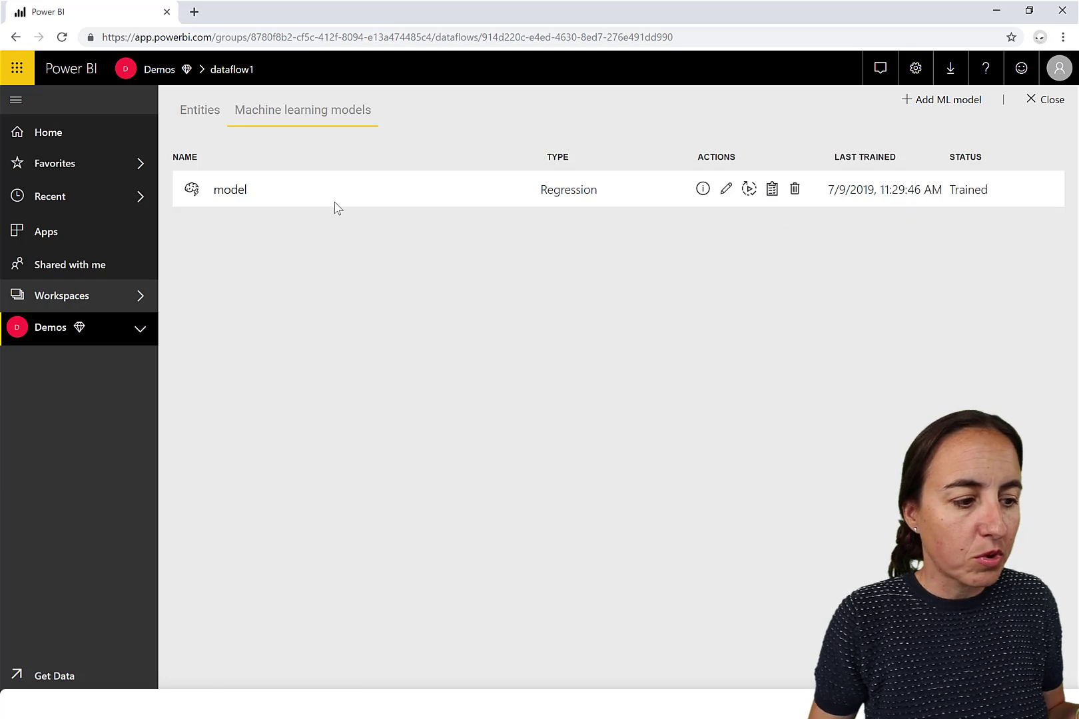
click(49, 333)
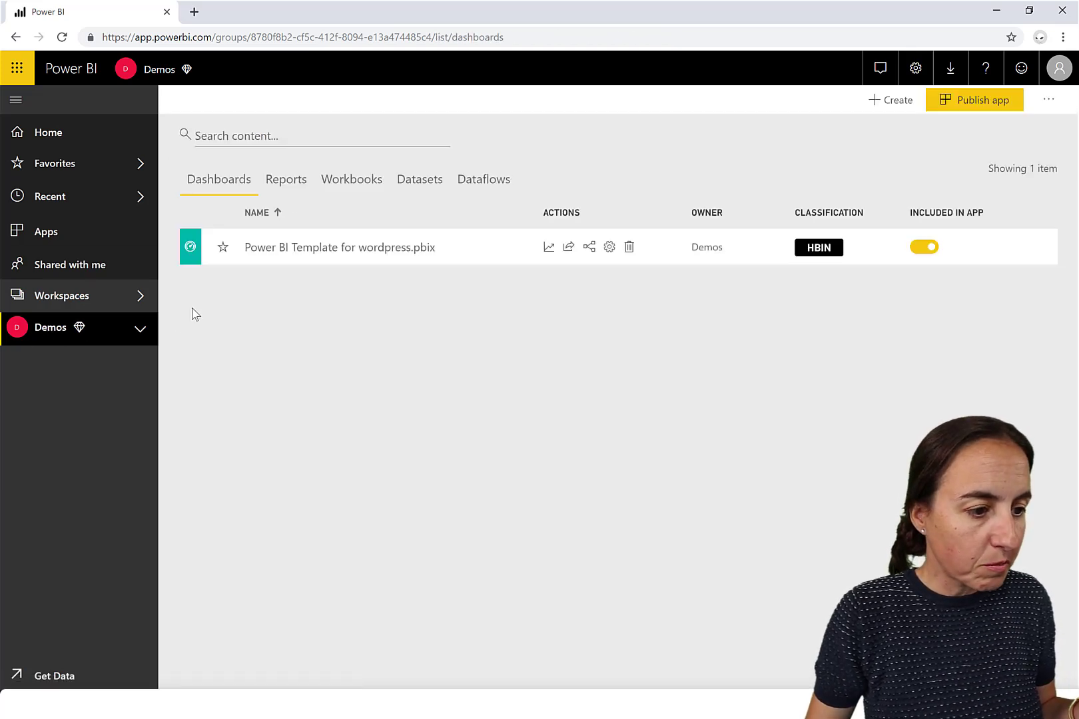
click(297, 191)
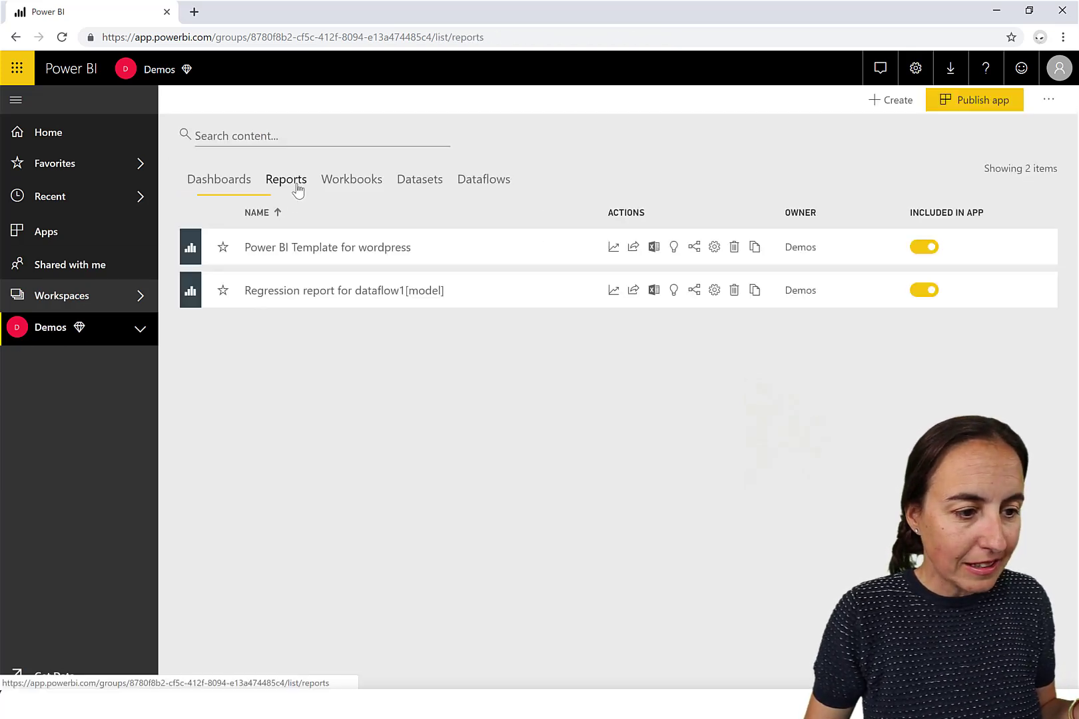
click(320, 298)
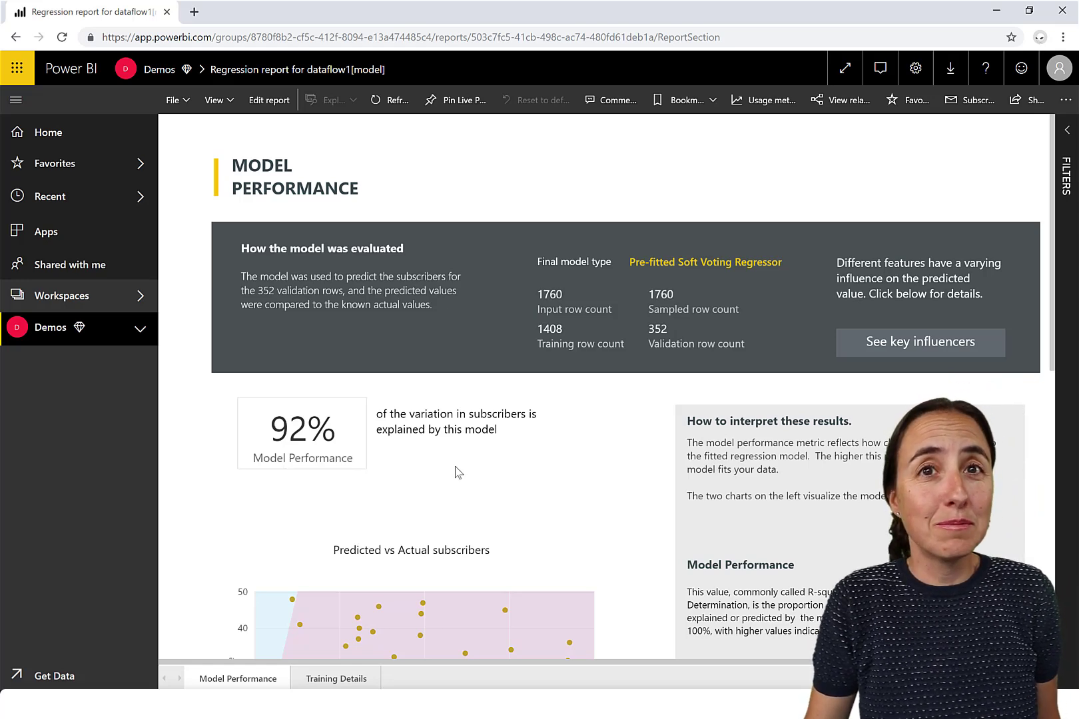
scroll(458, 471, down, 3)
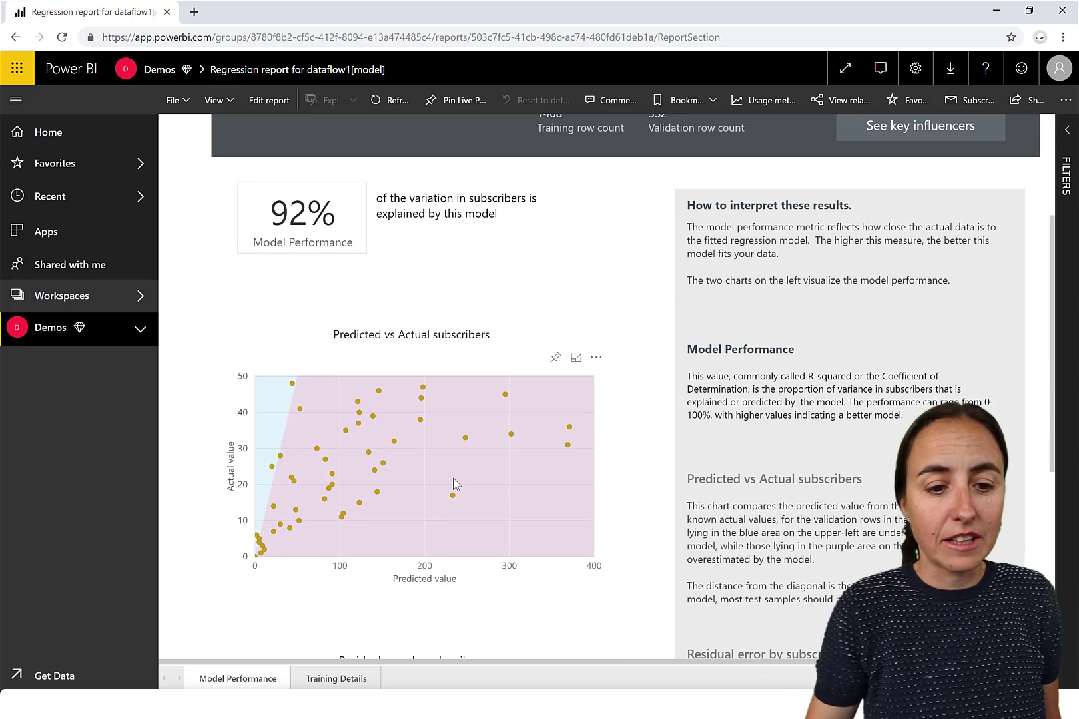
Read through the whole model performance page, from the evaluation summary down to the residual error explanation
scroll(658, 283, up, 3)
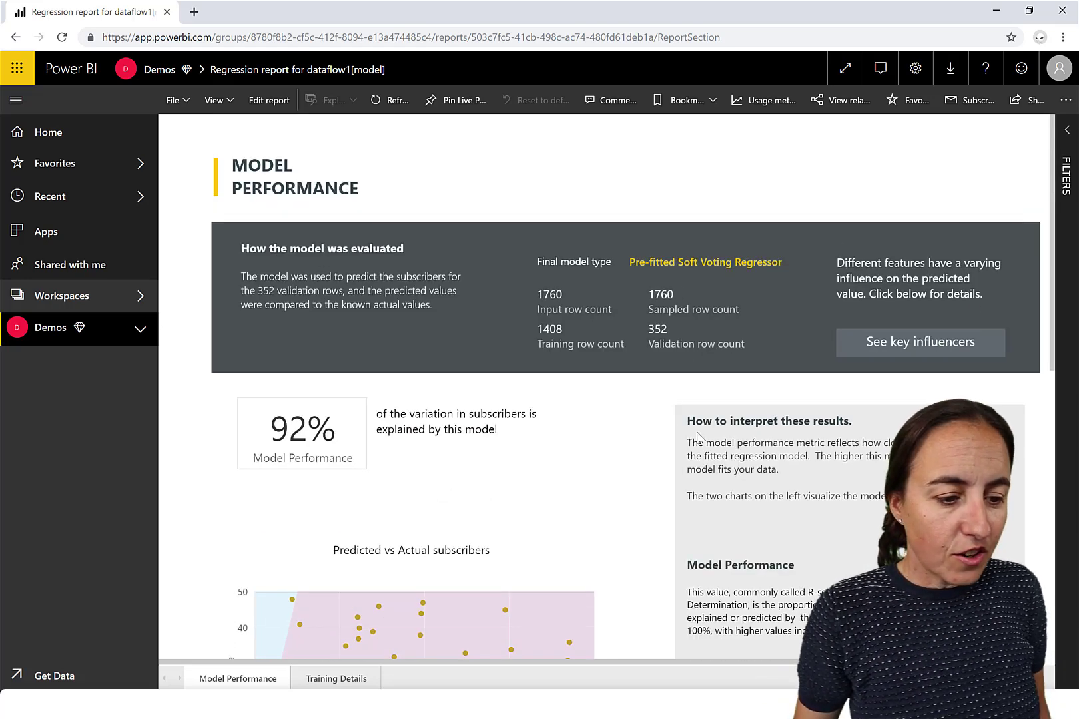
scroll(698, 401, down, 4)
scroll(698, 400, down, 5)
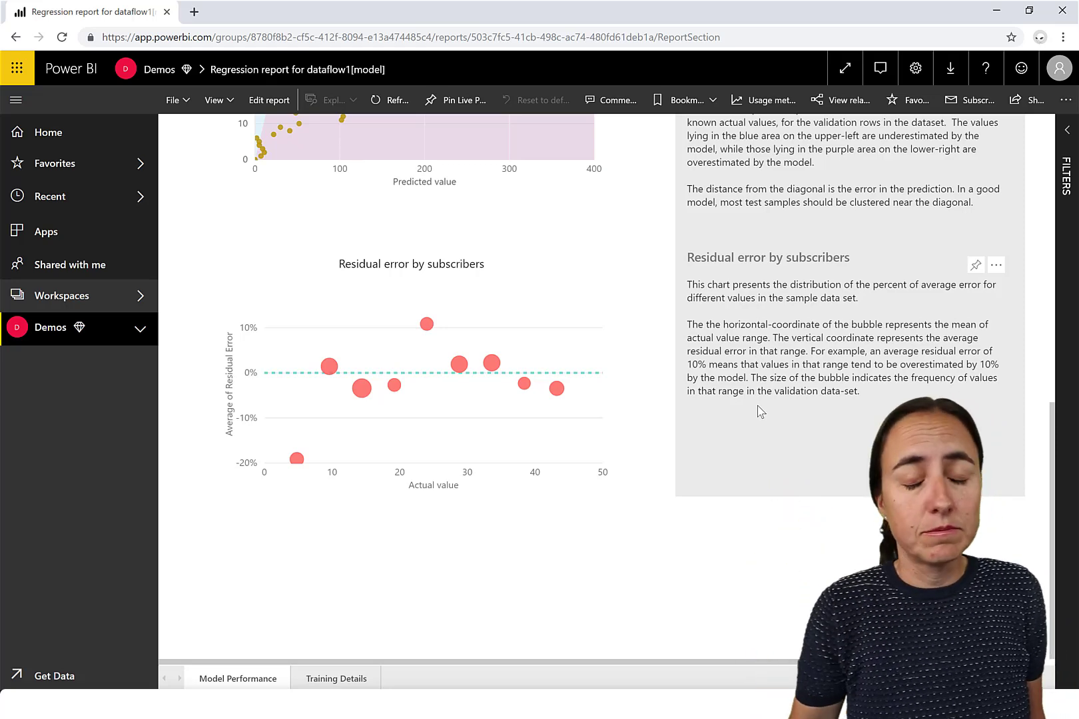
scroll(597, 459, up, 9)
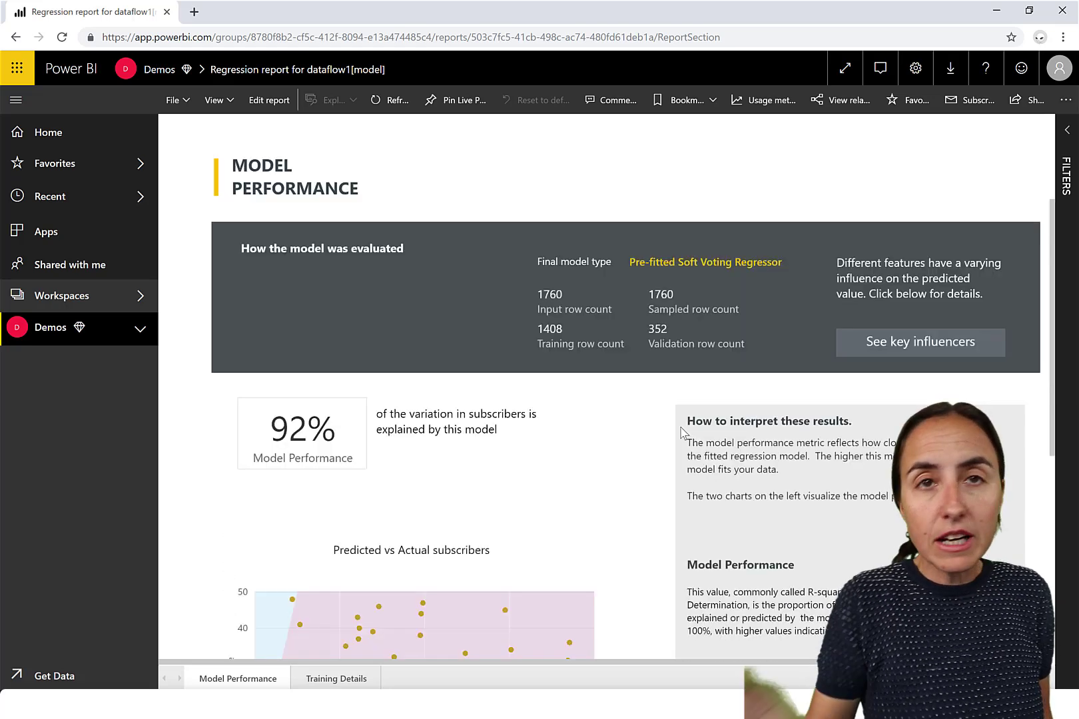
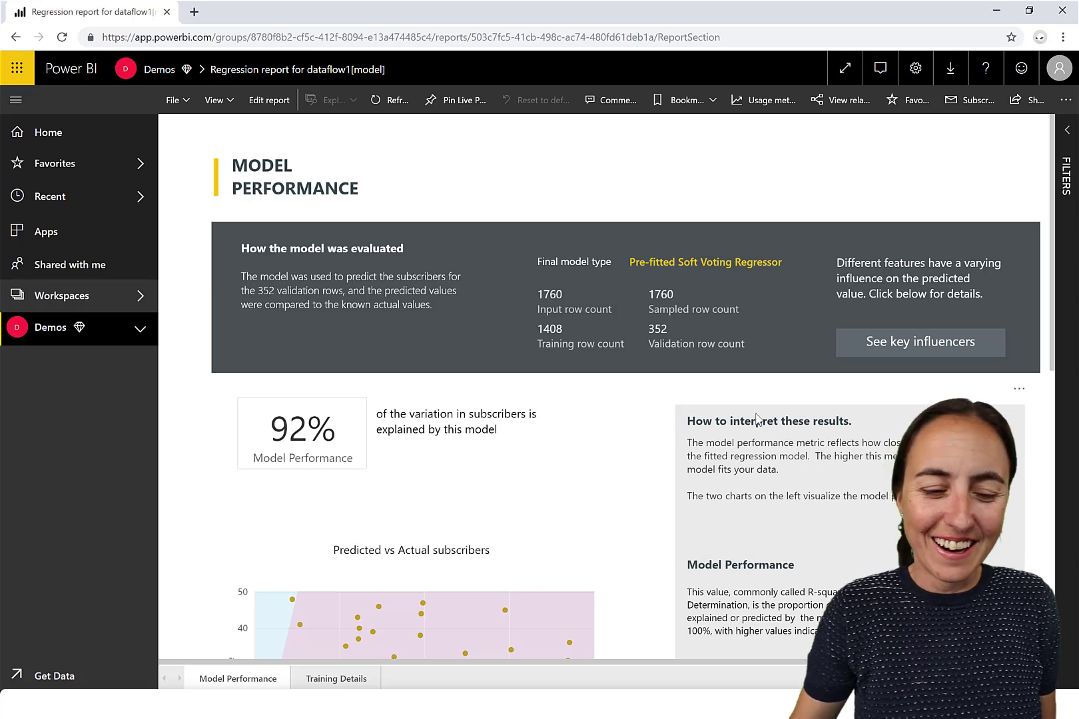
Examine the Predicted vs Actual subscribers chart against the model performance score, and read the Residual error by subscribers chart
scroll(378, 403, down, 4)
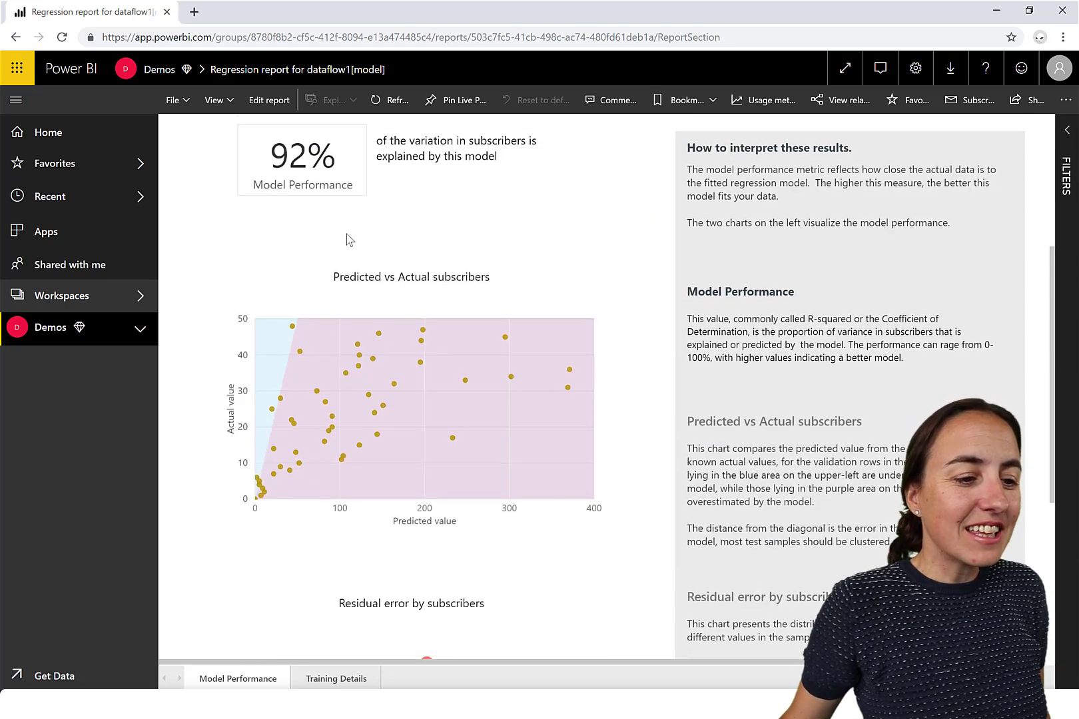
scroll(372, 241, up, 2)
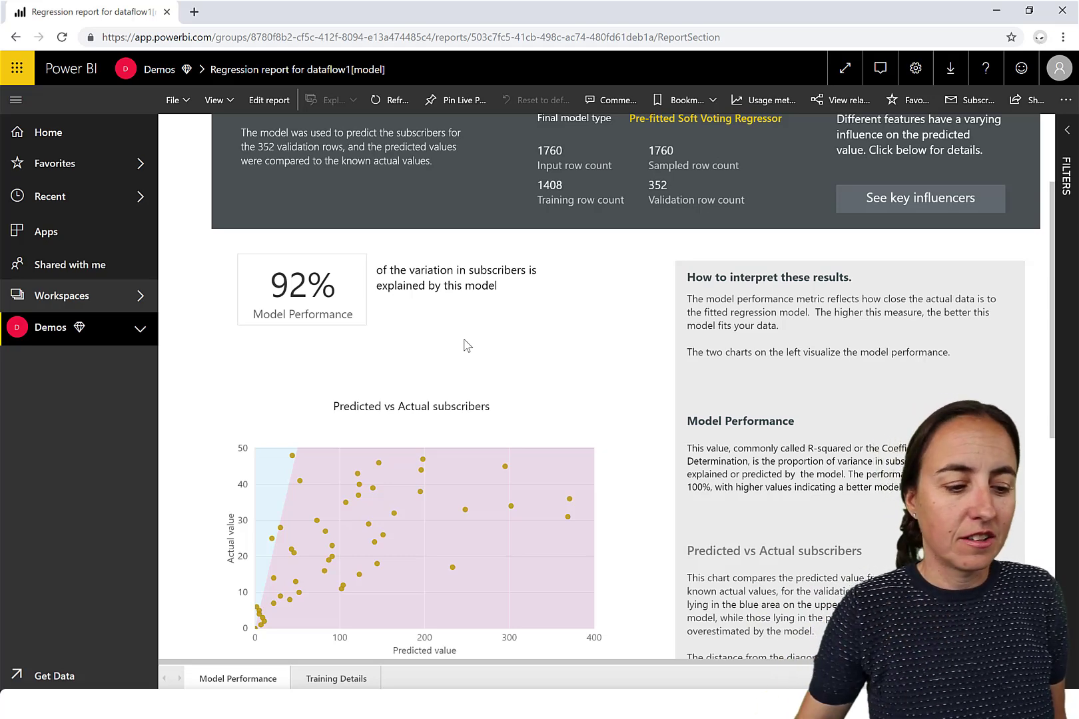
scroll(398, 404, down, 2)
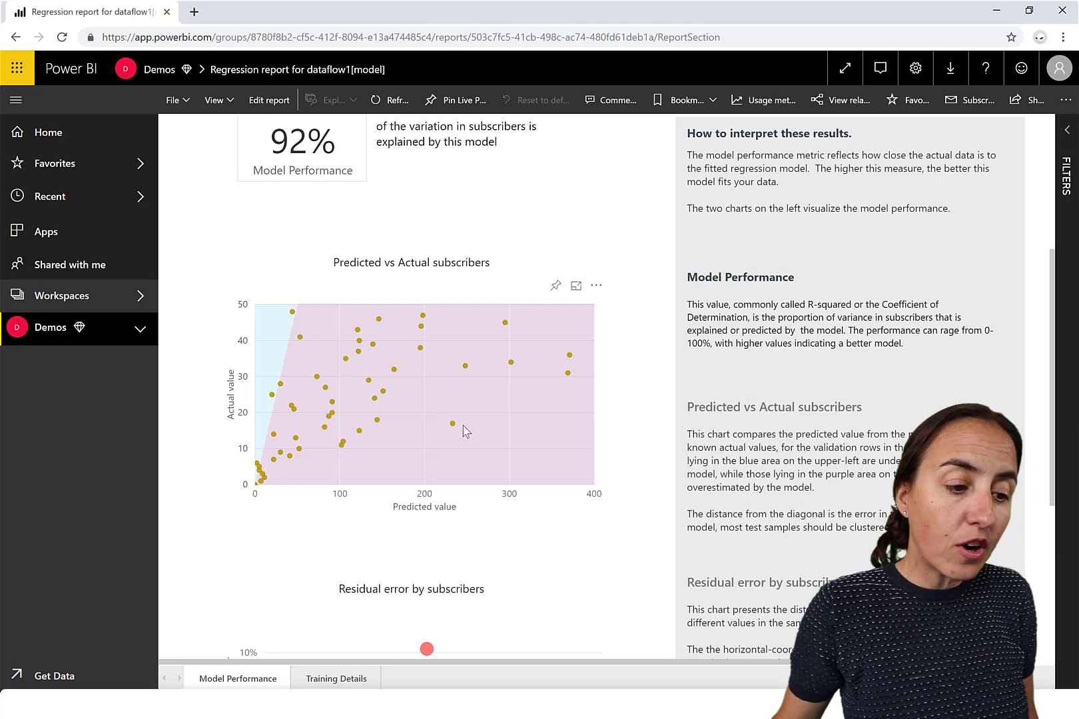
scroll(621, 366, up, 5)
scroll(546, 376, down, 4)
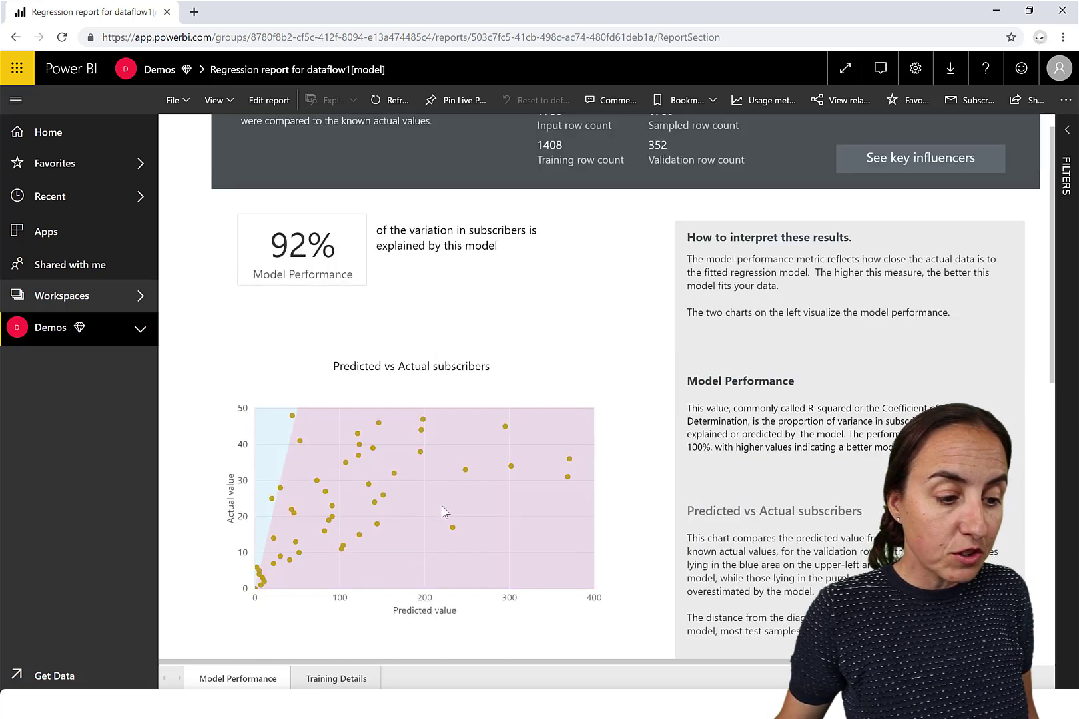
scroll(580, 352, up, 2)
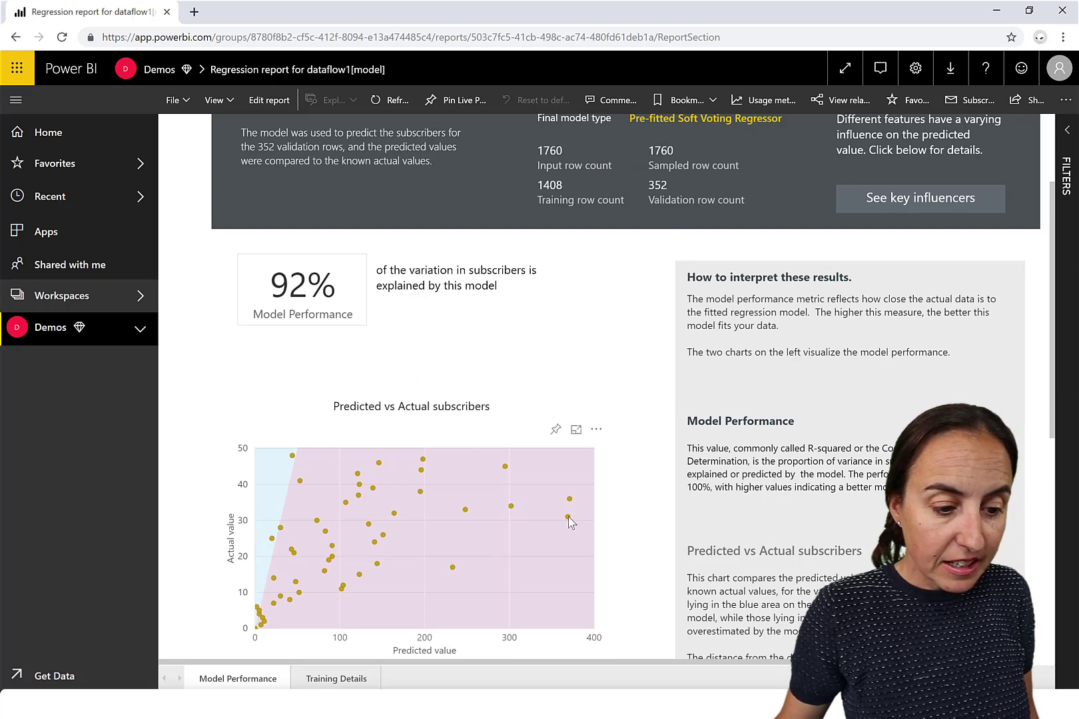
mouse_move(569, 518)
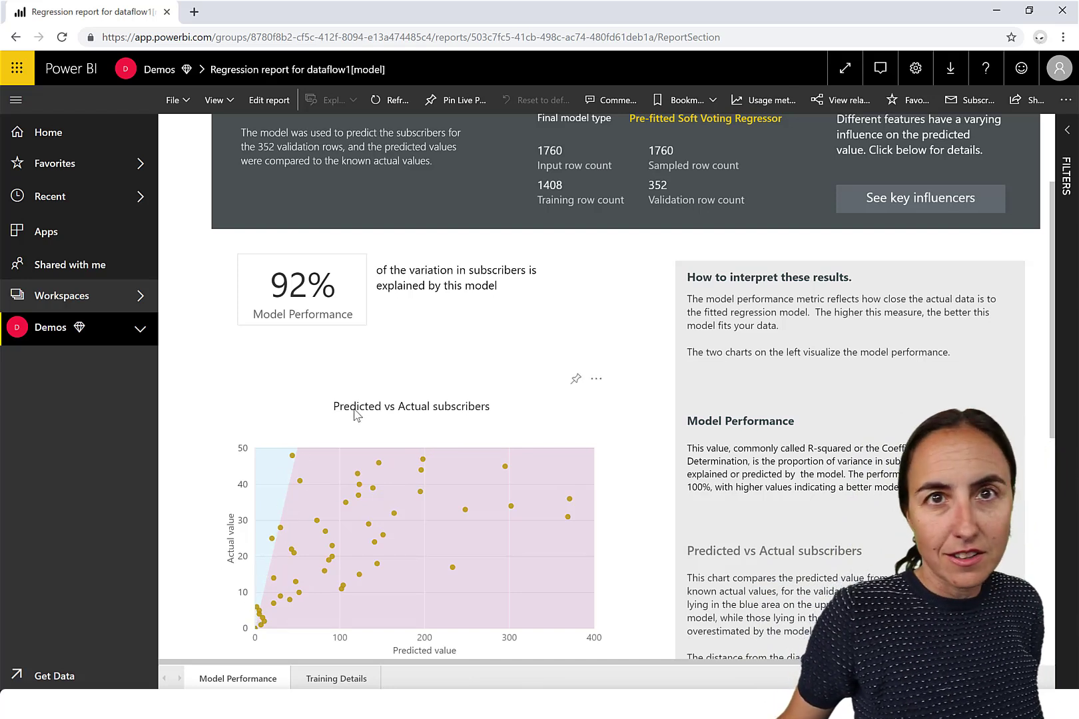
scroll(430, 447, down, 2)
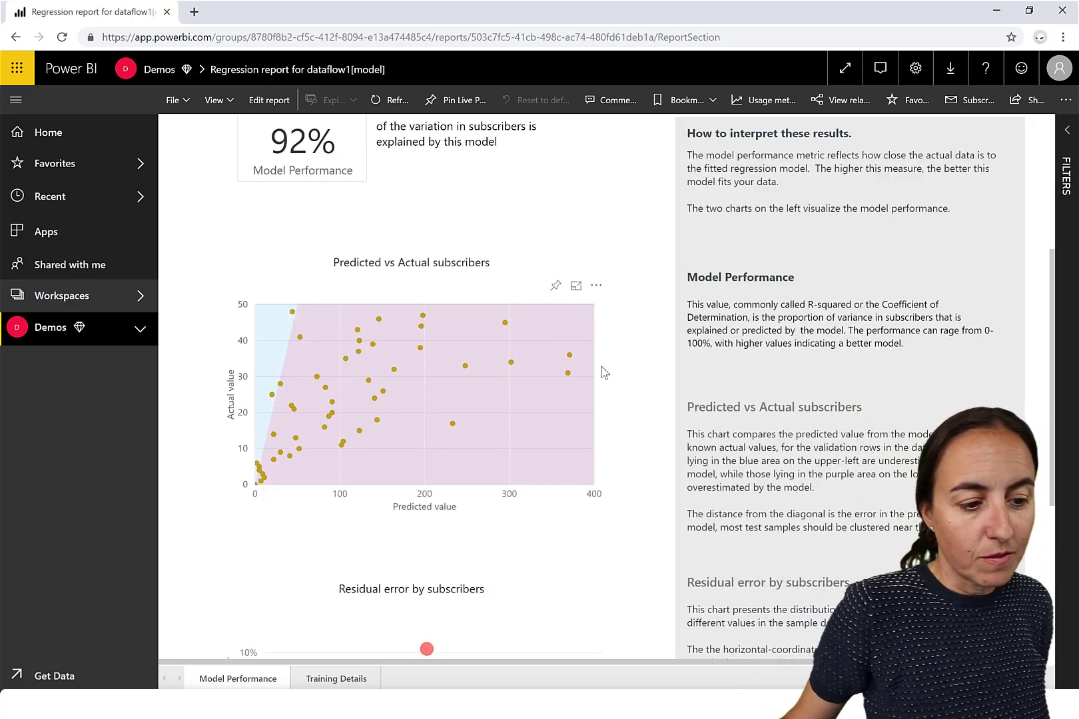
scroll(476, 461, down, 2)
scroll(476, 461, up, 2)
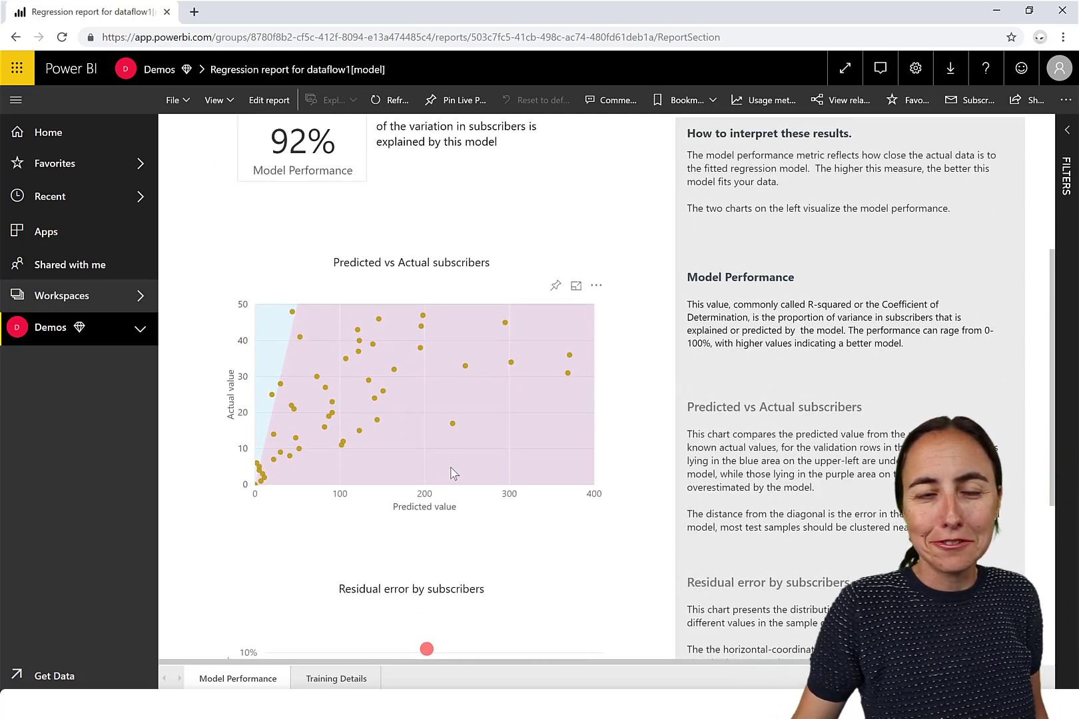
scroll(448, 477, down, 3)
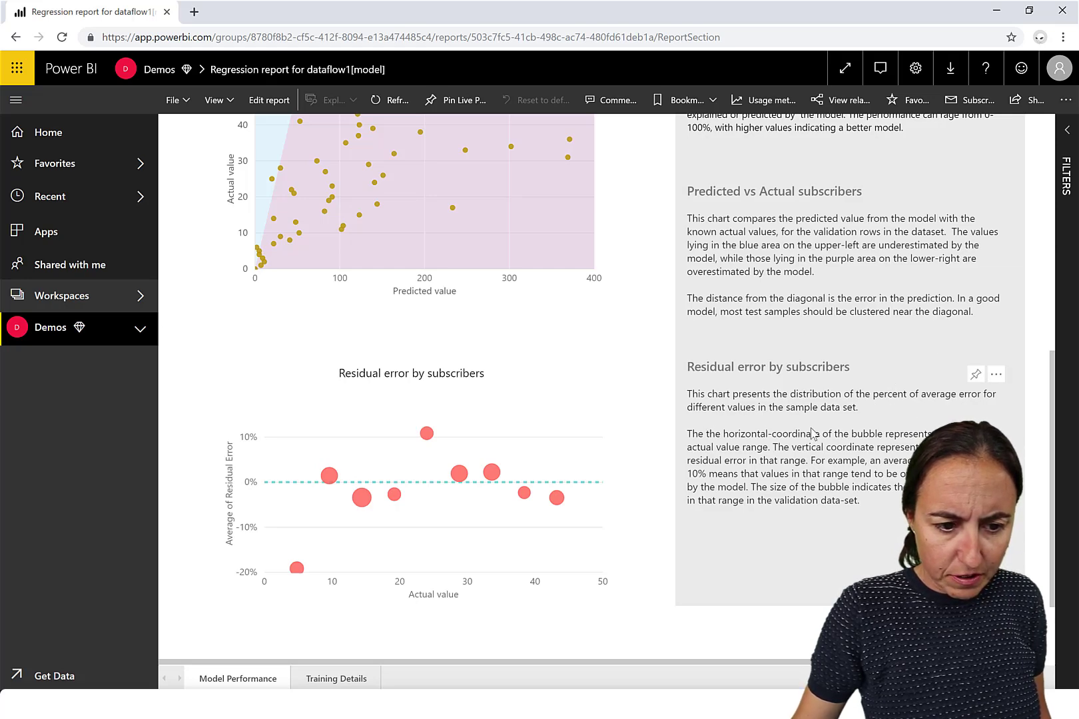
scroll(878, 474, down, 2)
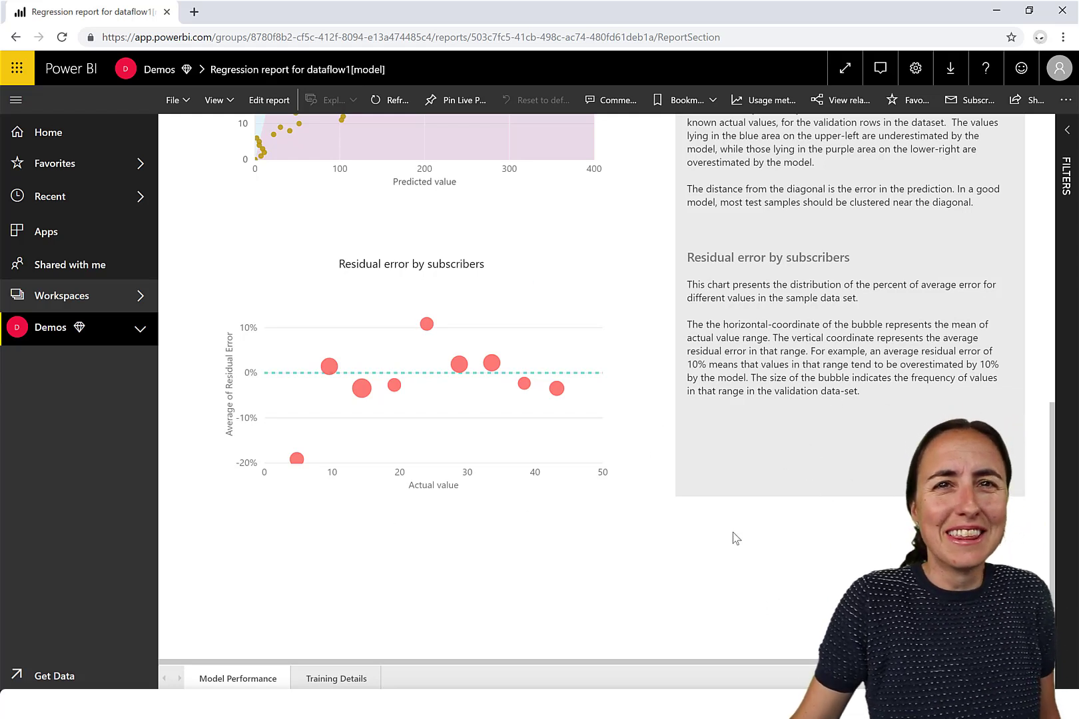
Review the report's training details, including model quality over iterations, data featurization and the regressor's final parameters
click(343, 681)
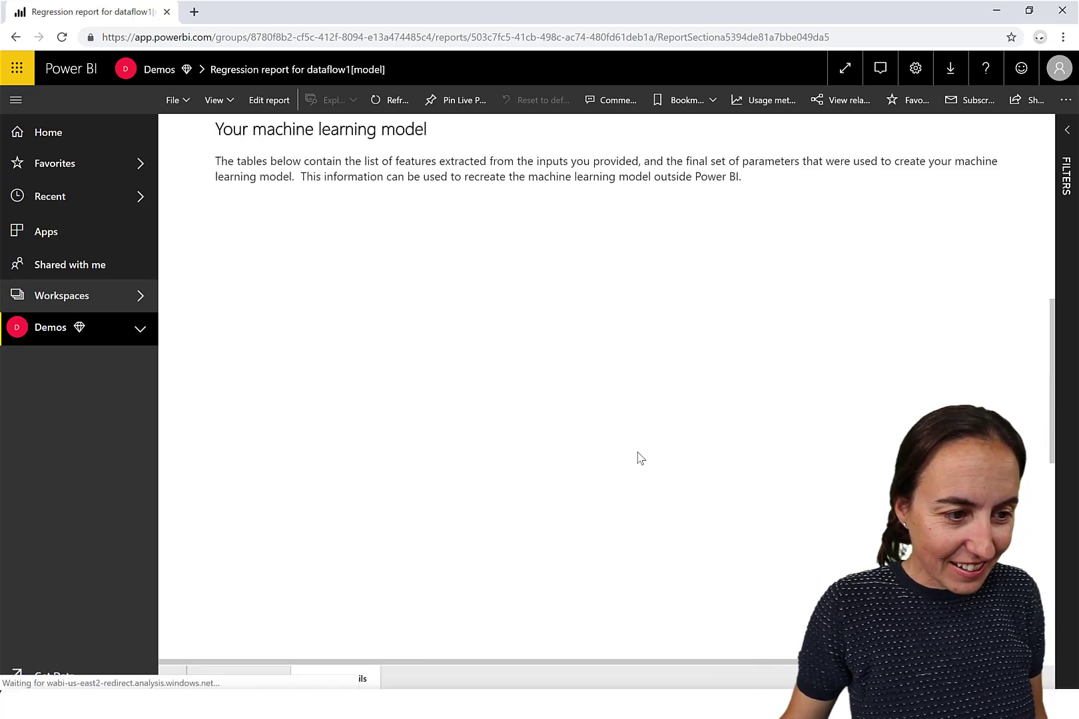
scroll(636, 456, up, 6)
scroll(661, 456, up, 3)
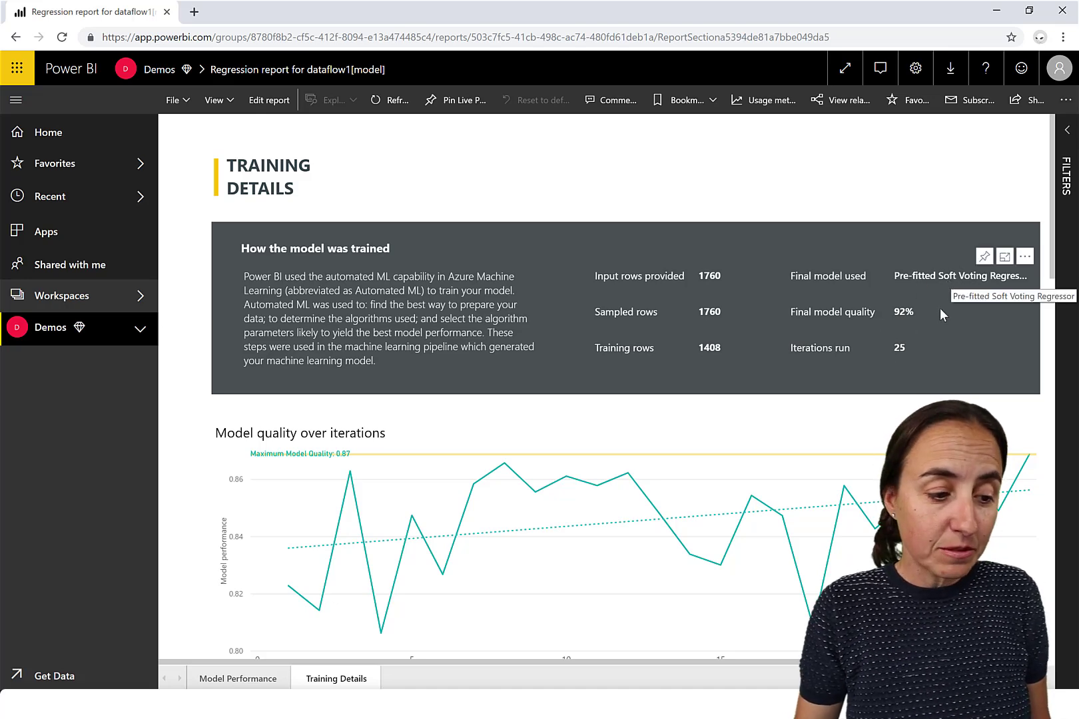
scroll(943, 306, down, 3)
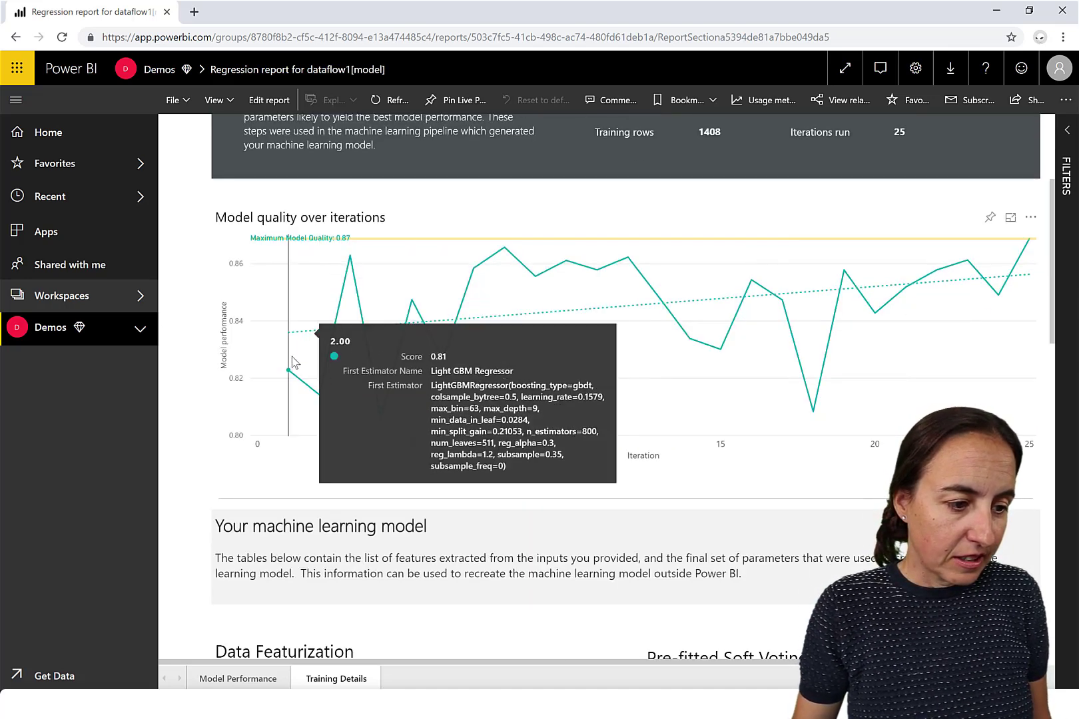
mouse_move(325, 402)
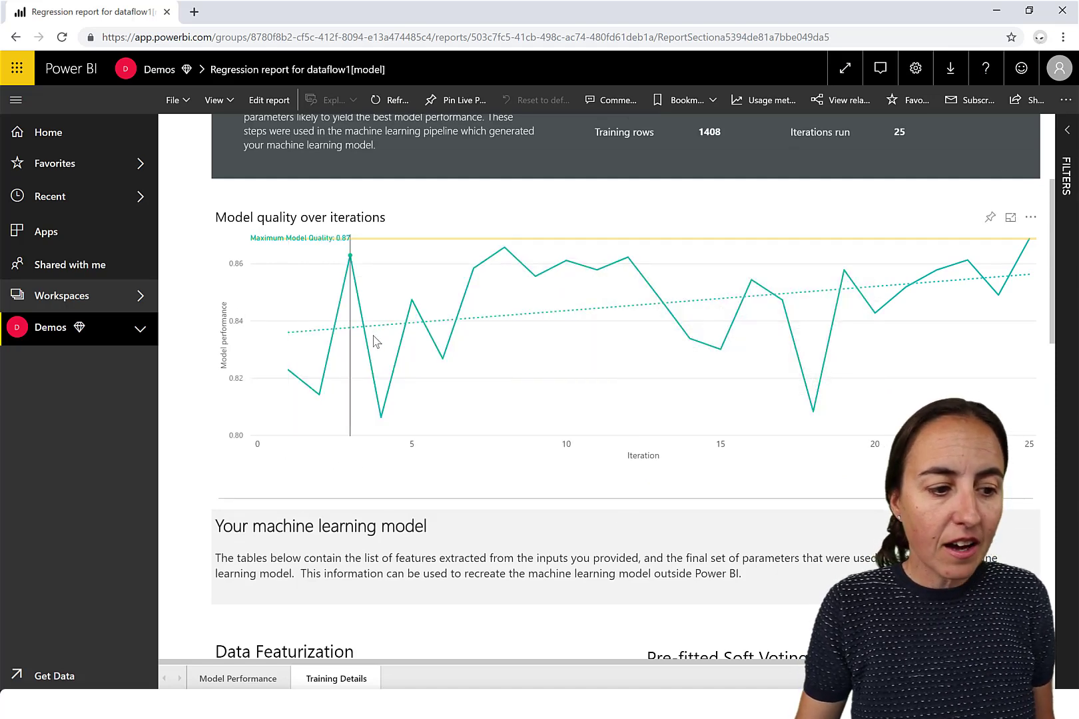
mouse_move(422, 328)
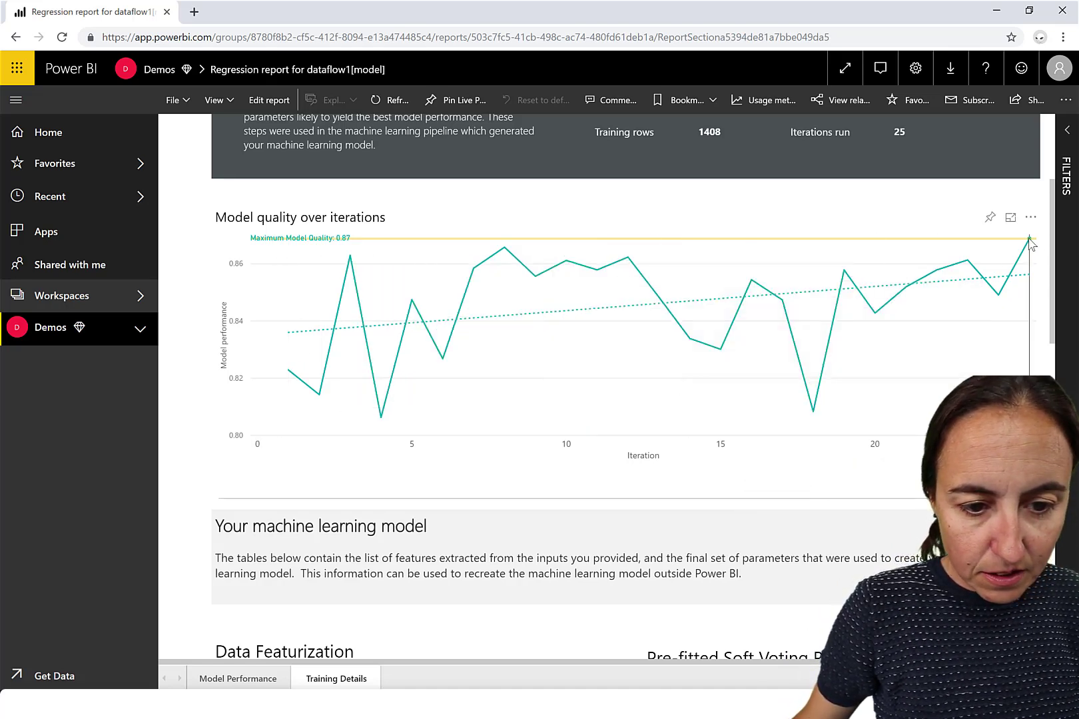
scroll(830, 334, down, 5)
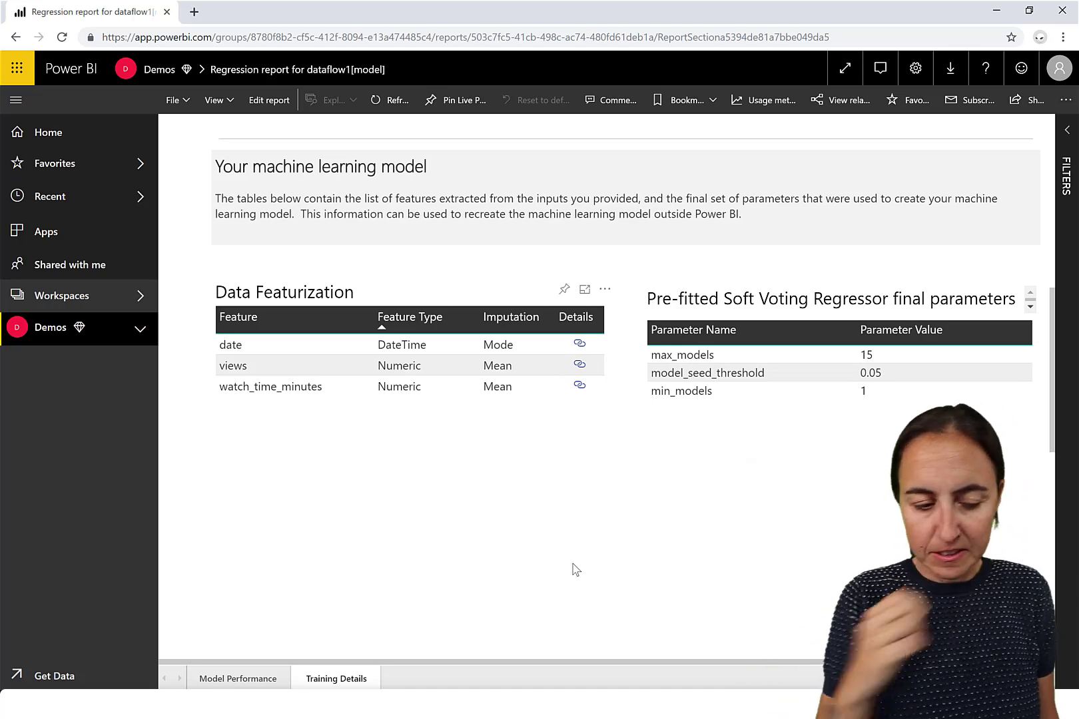
Return to the dataflows of the Demos workspace and refresh YTdataflow
click(60, 301)
click(56, 336)
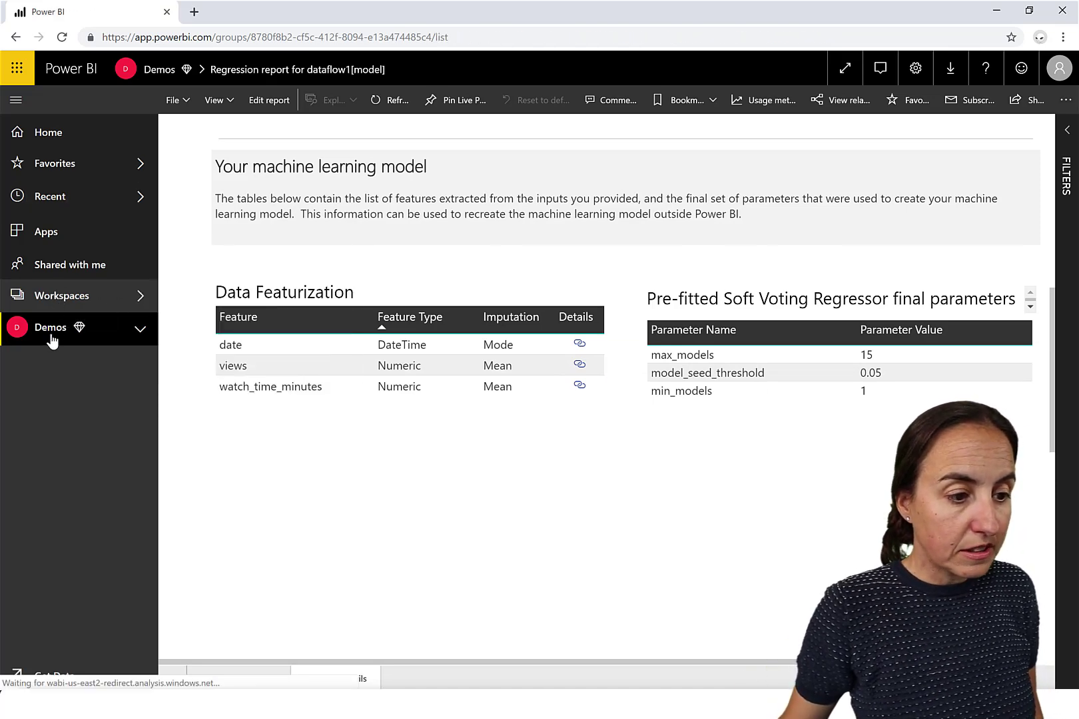
click(484, 181)
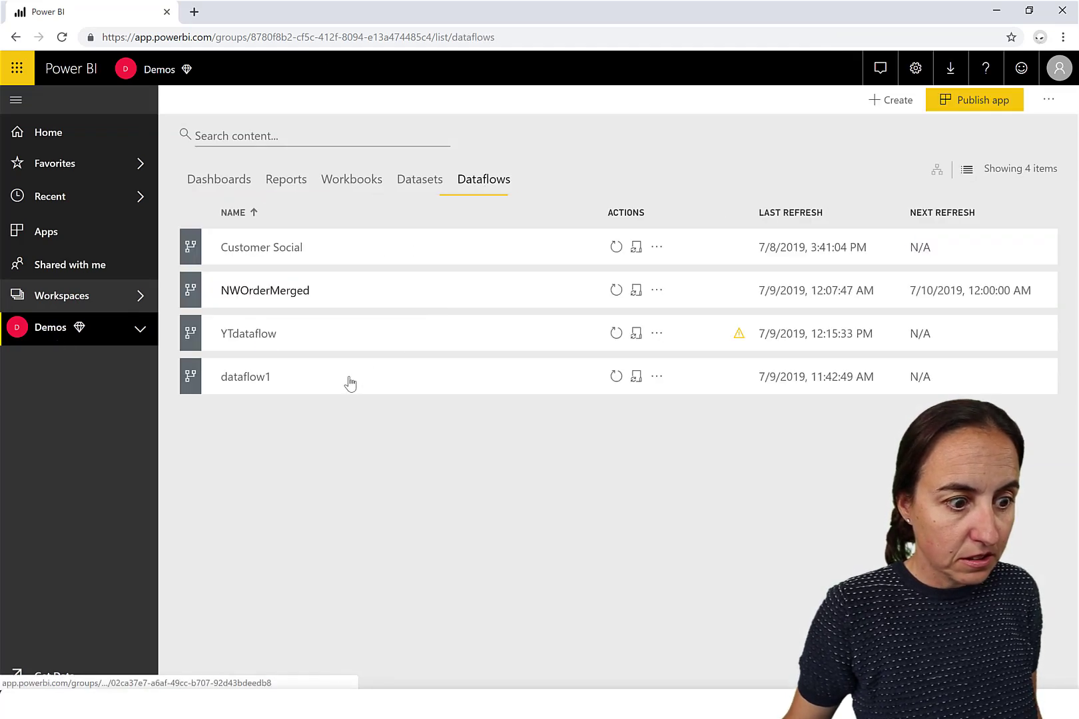
click(616, 335)
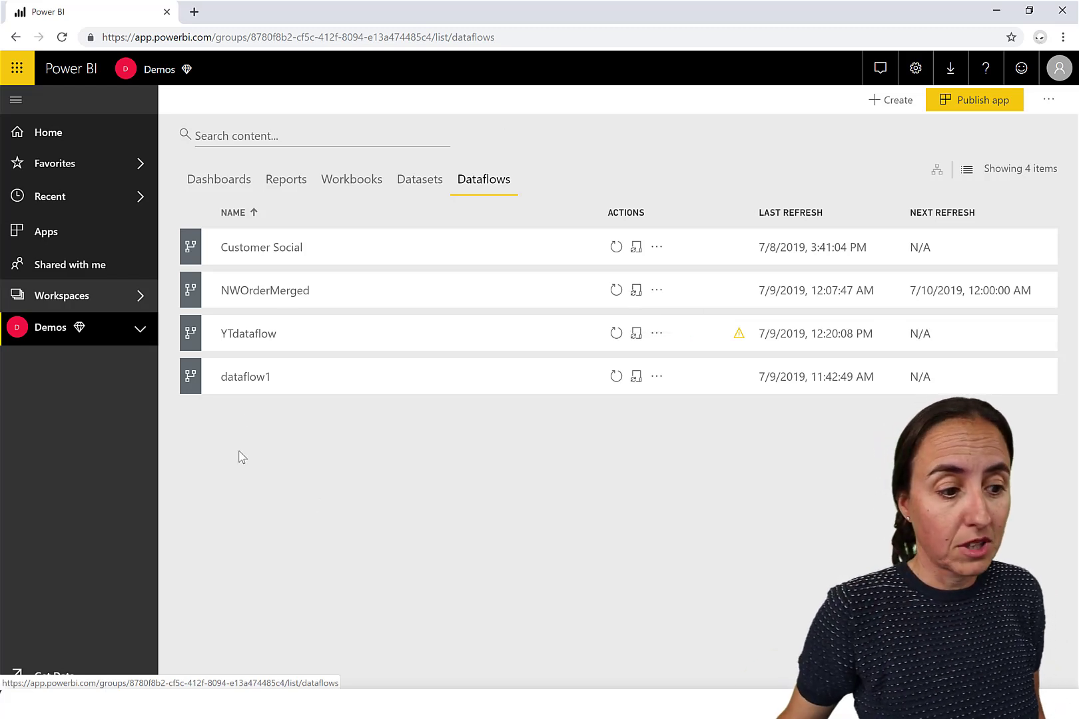
Apply dataflow1's trained regression model to the Test1 enriched model entity, with 100000 as the output column name
click(254, 382)
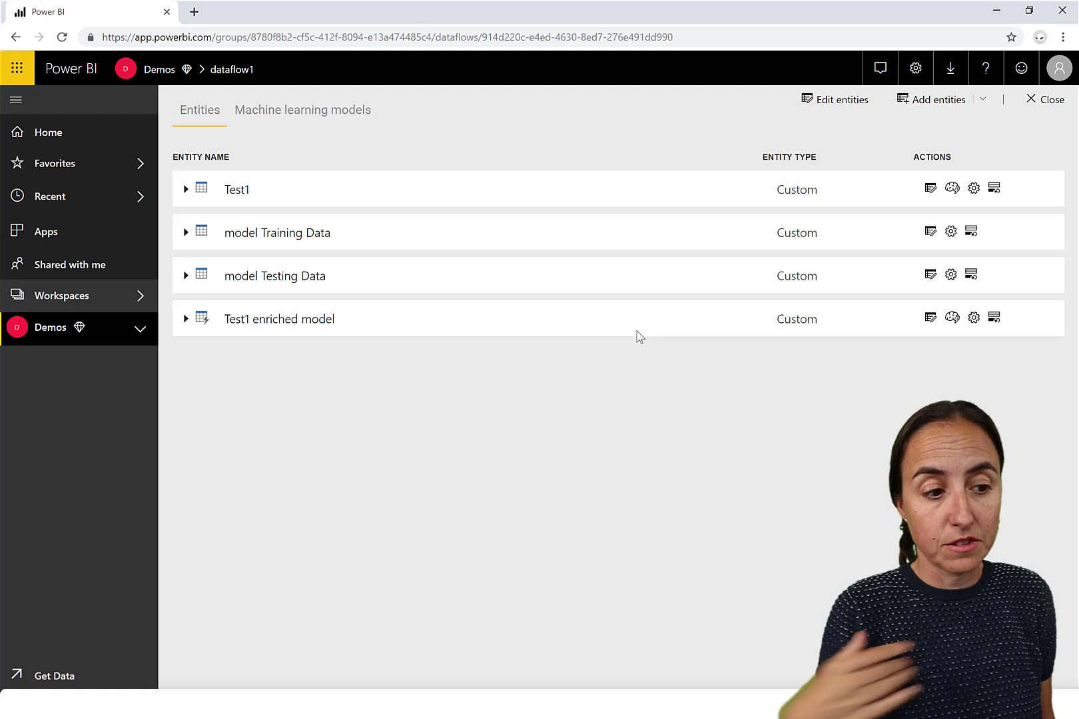
click(331, 113)
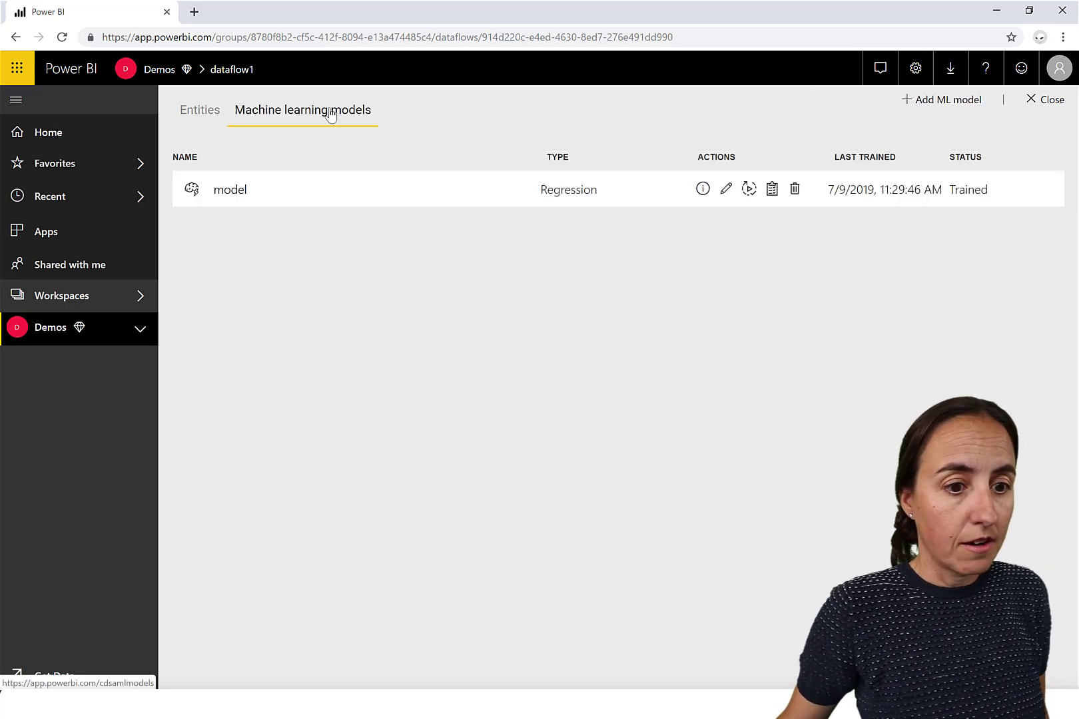
click(772, 189)
click(917, 123)
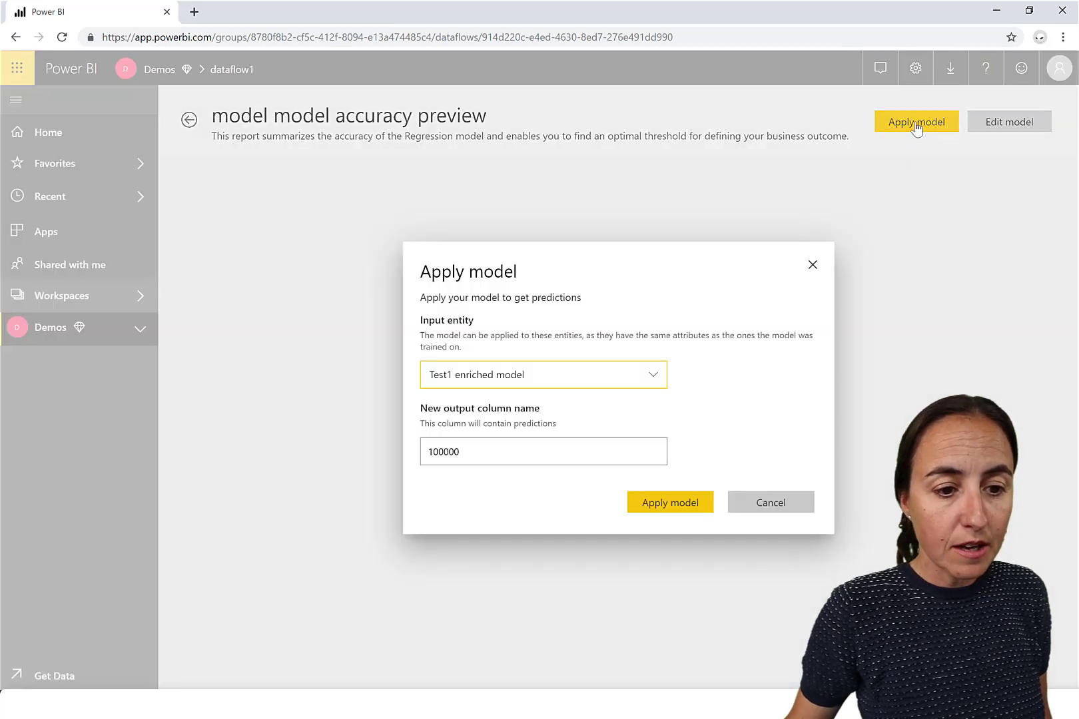
double_click(436, 454)
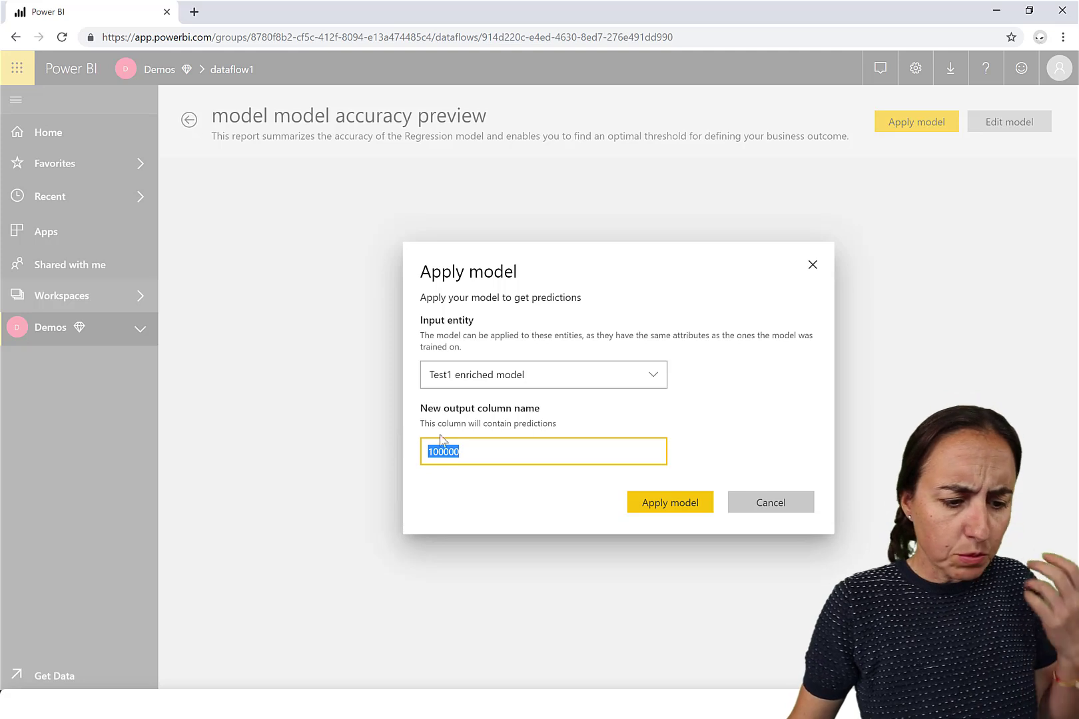
click(701, 516)
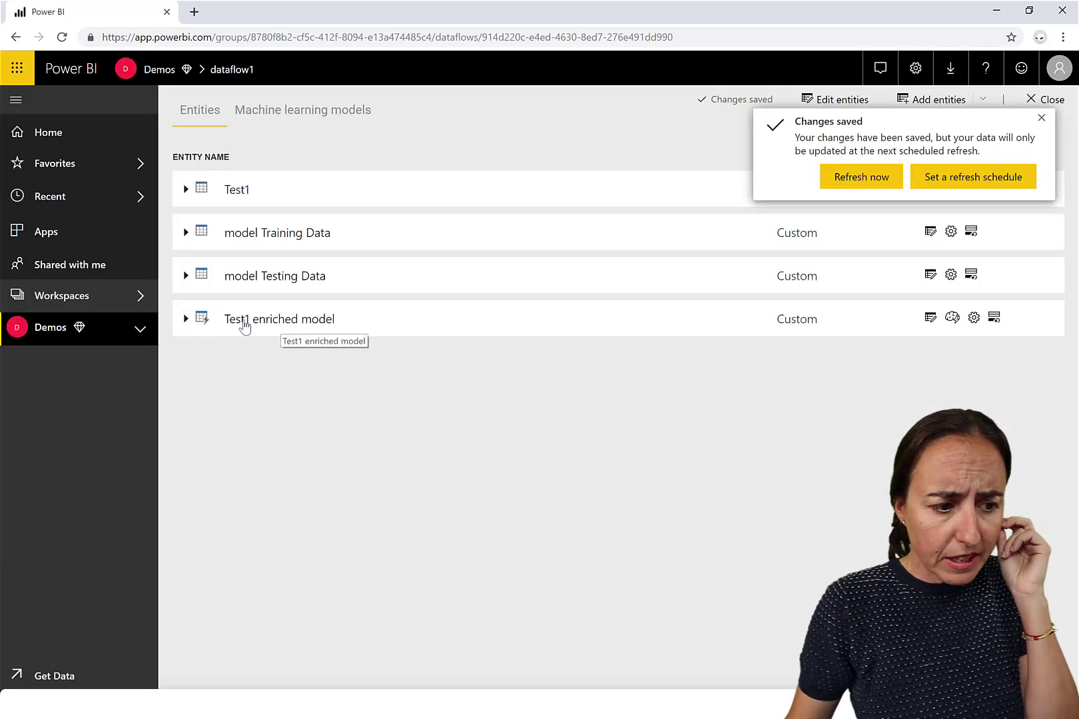
Inspect the fields of the Test1 enriched model entity, focusing on the RegressionResult and RegressionExplanation columns
click(291, 324)
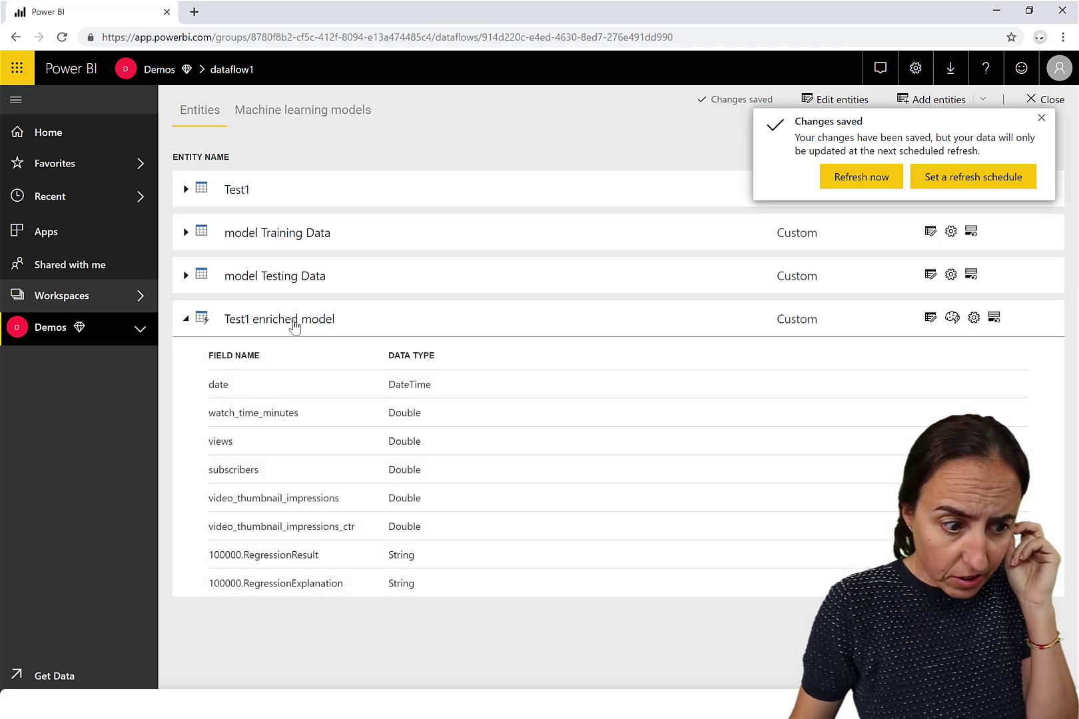
drag(314, 555, 220, 556)
click(312, 579)
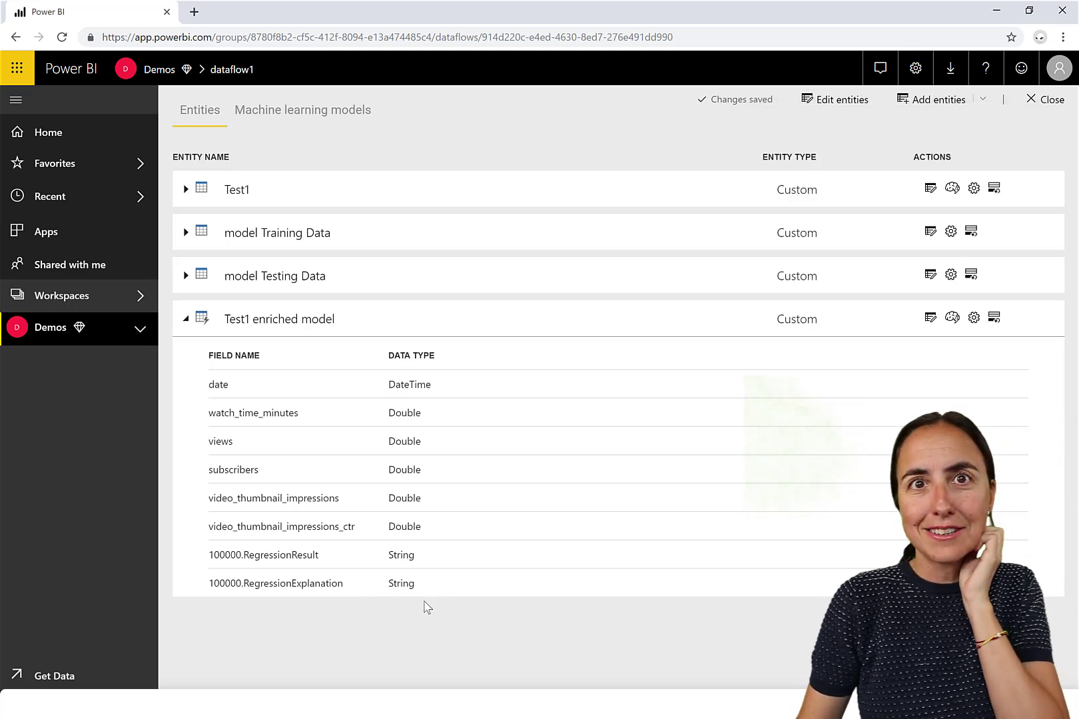
drag(342, 586, 209, 558)
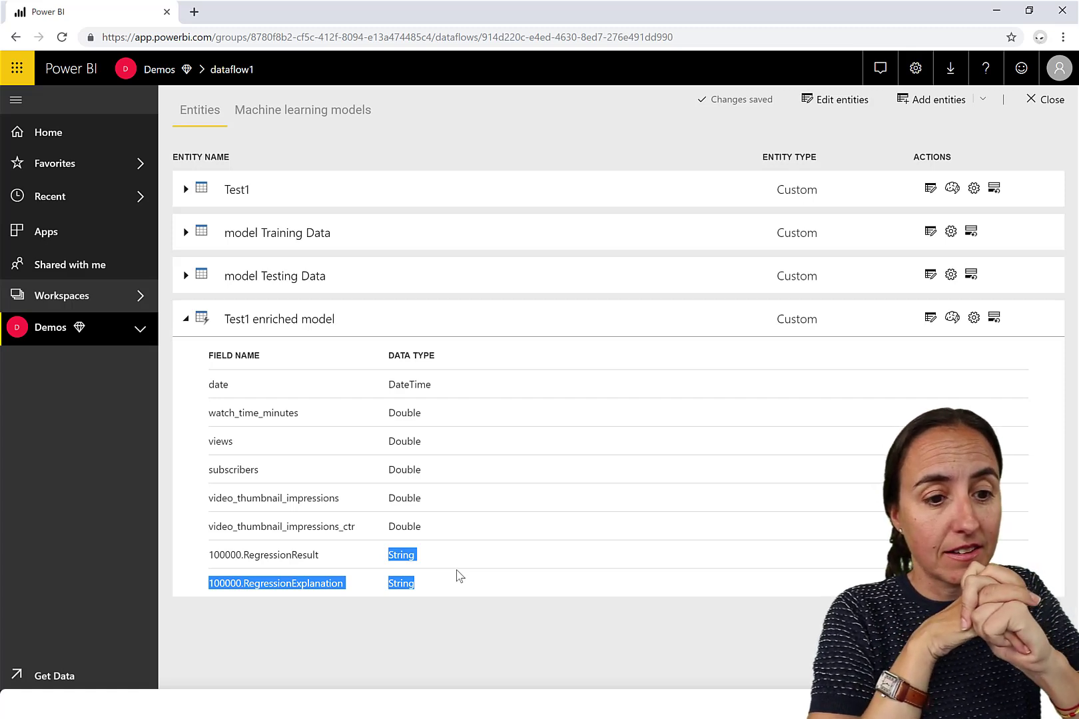
Check dataflow1's machine learning models and entities, and review what deleting the model would remove
click(345, 121)
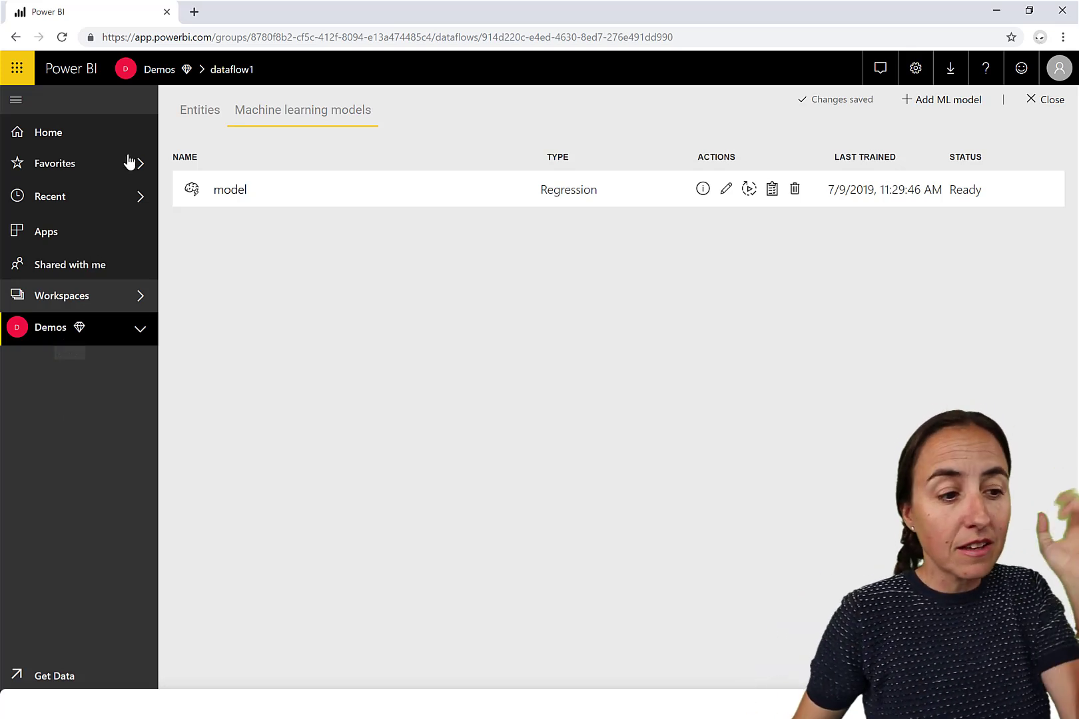
click(203, 113)
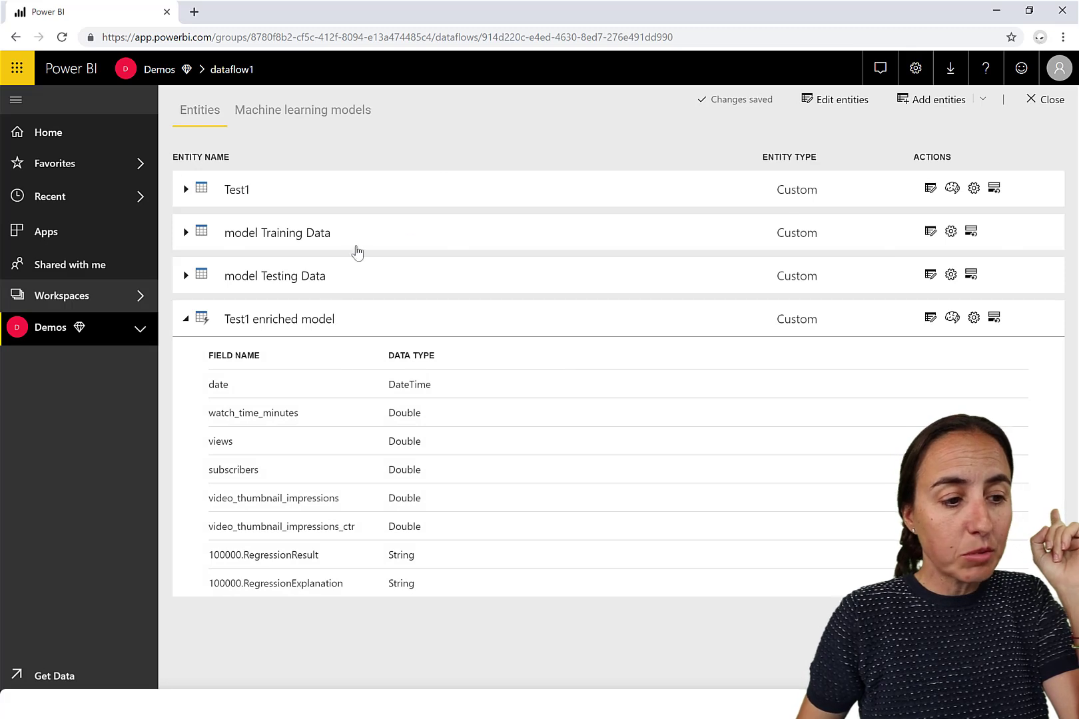
click(338, 112)
click(796, 192)
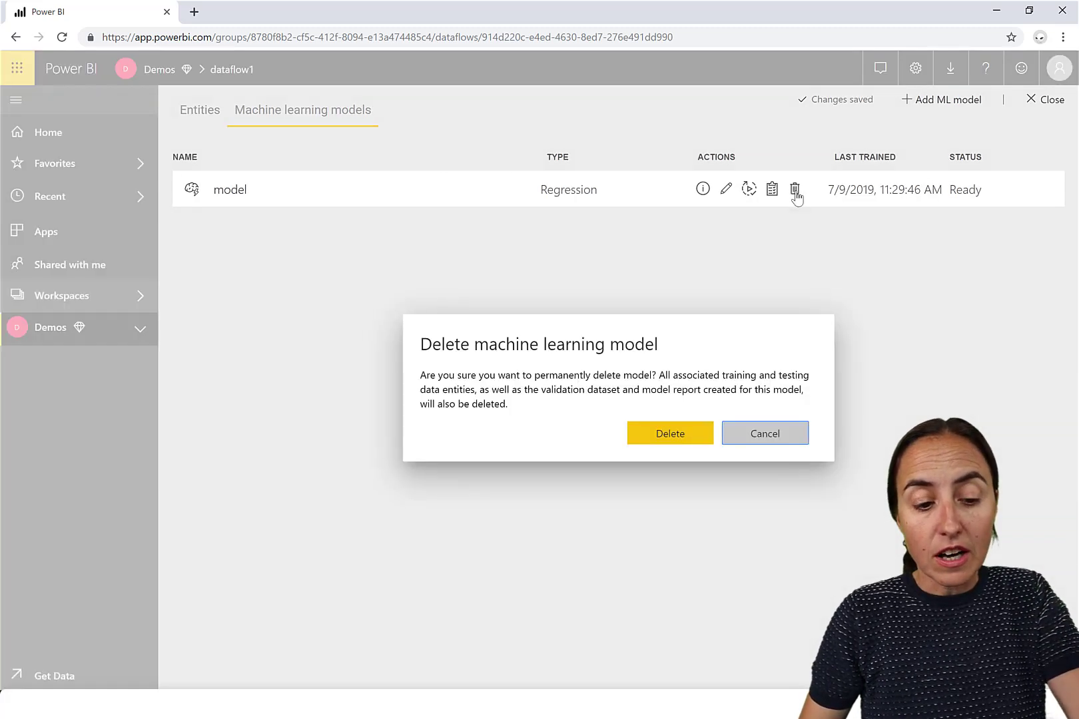
click(707, 434)
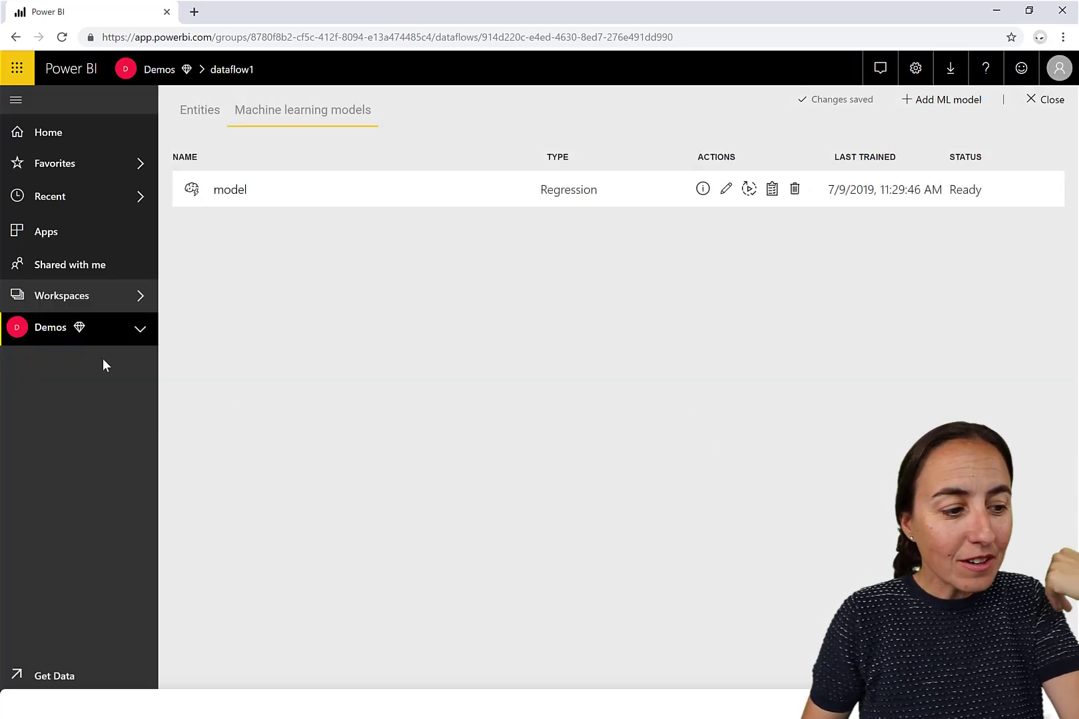
Leave dataflow1 without saving changes and return to the dataflows of the Demos workspace
click(101, 330)
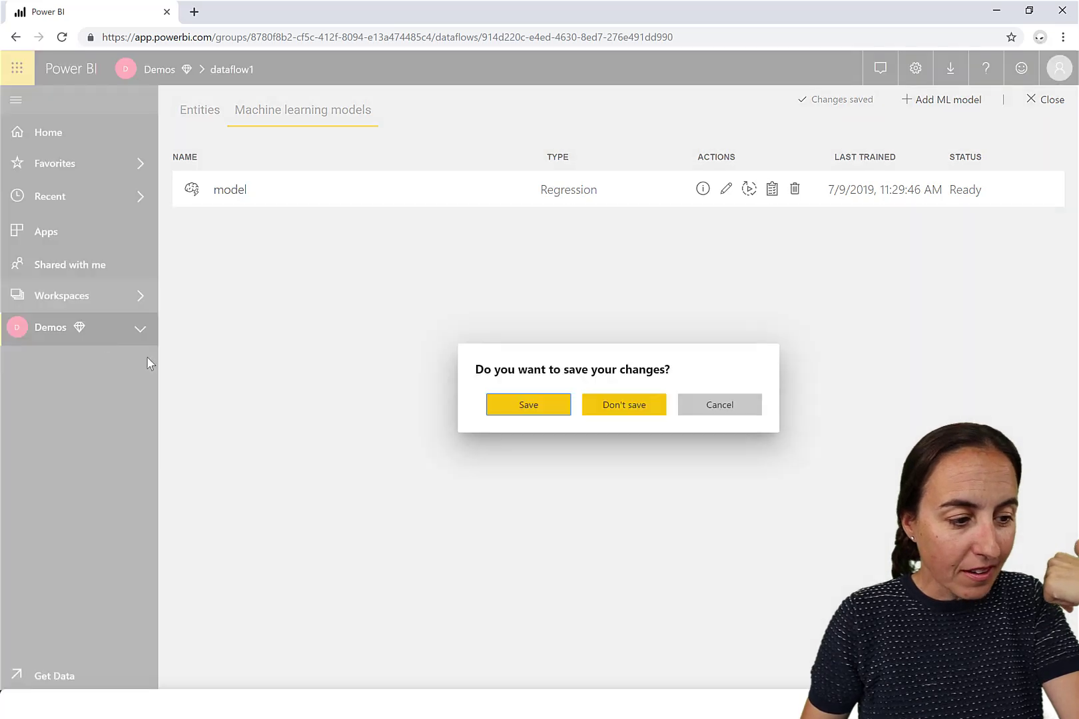
click(626, 413)
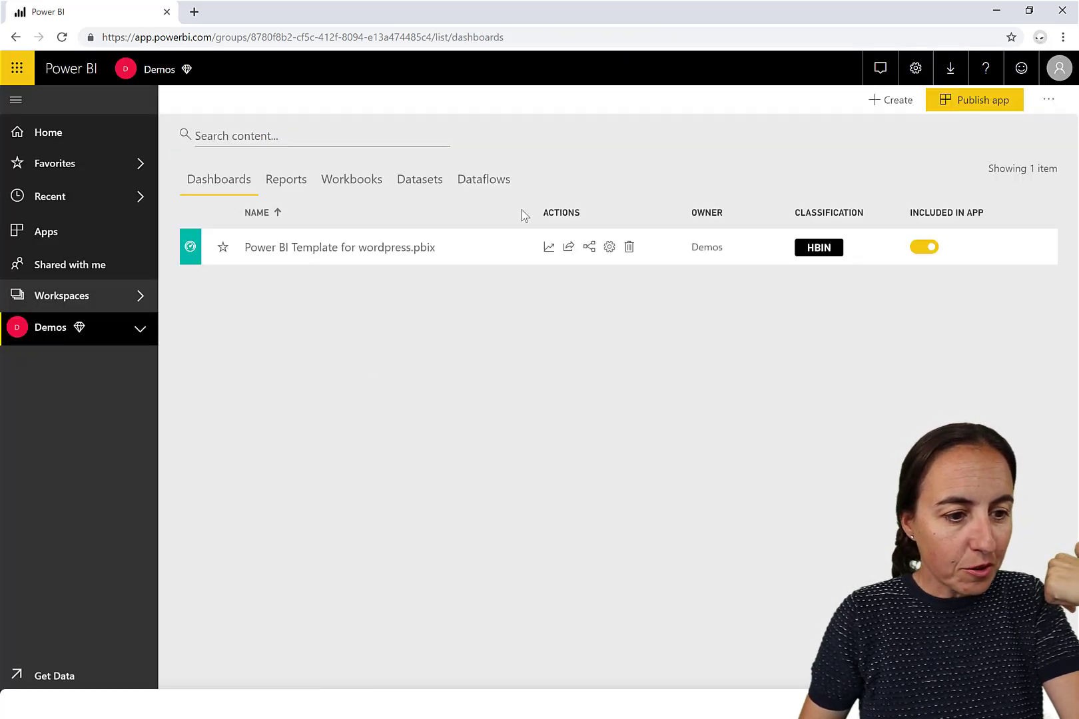
click(482, 182)
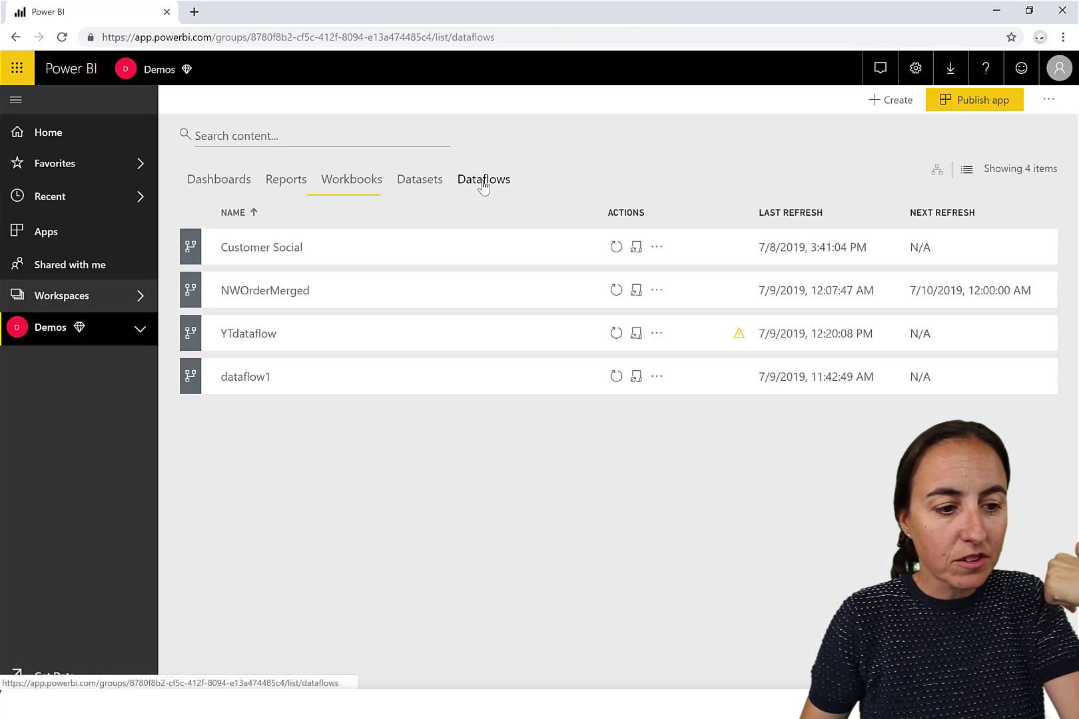
Permanently delete dataflow1 from the Demos workspace
click(657, 378)
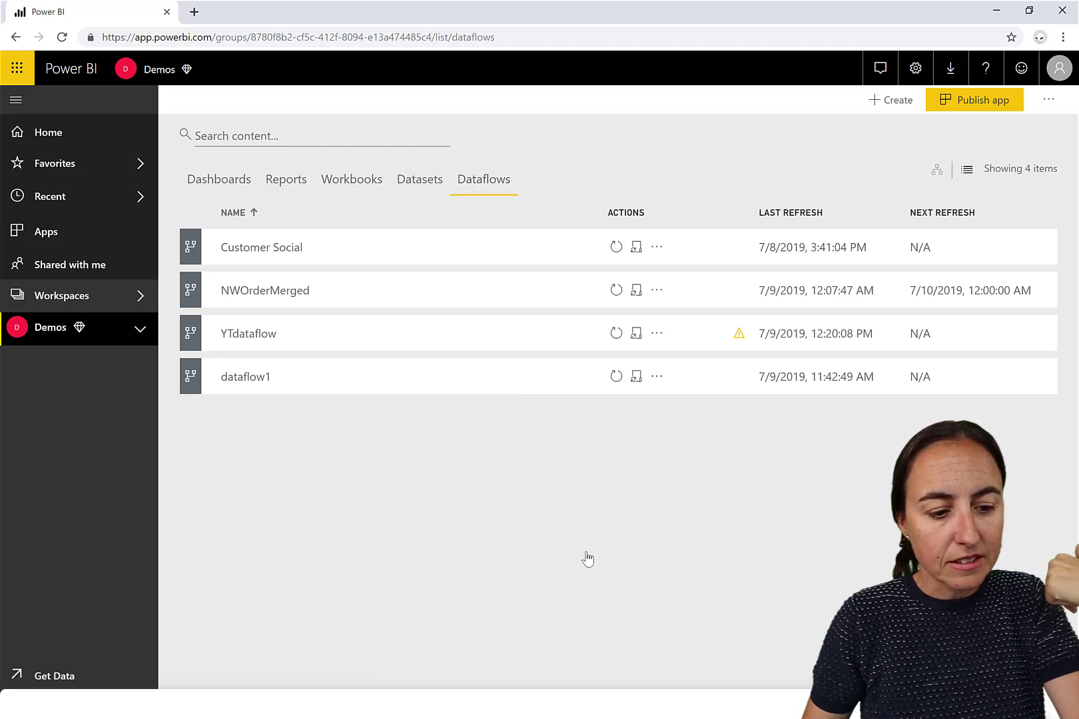
click(588, 557)
click(675, 430)
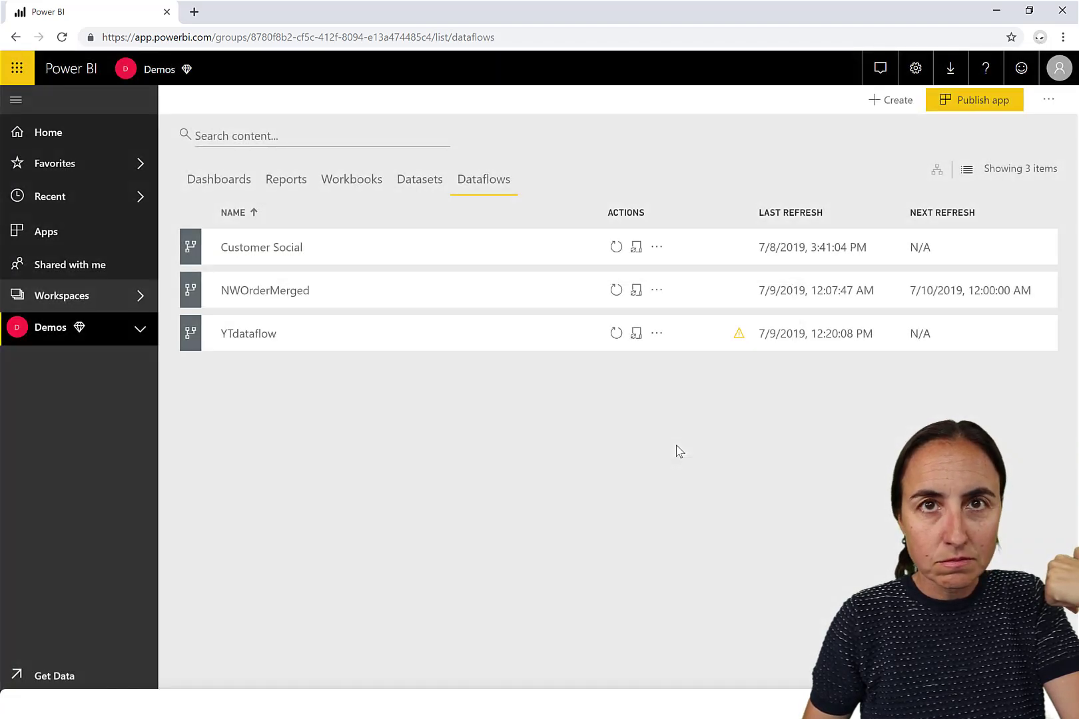
Permanently delete YTdataflow from the Demos workspace
click(657, 334)
click(583, 512)
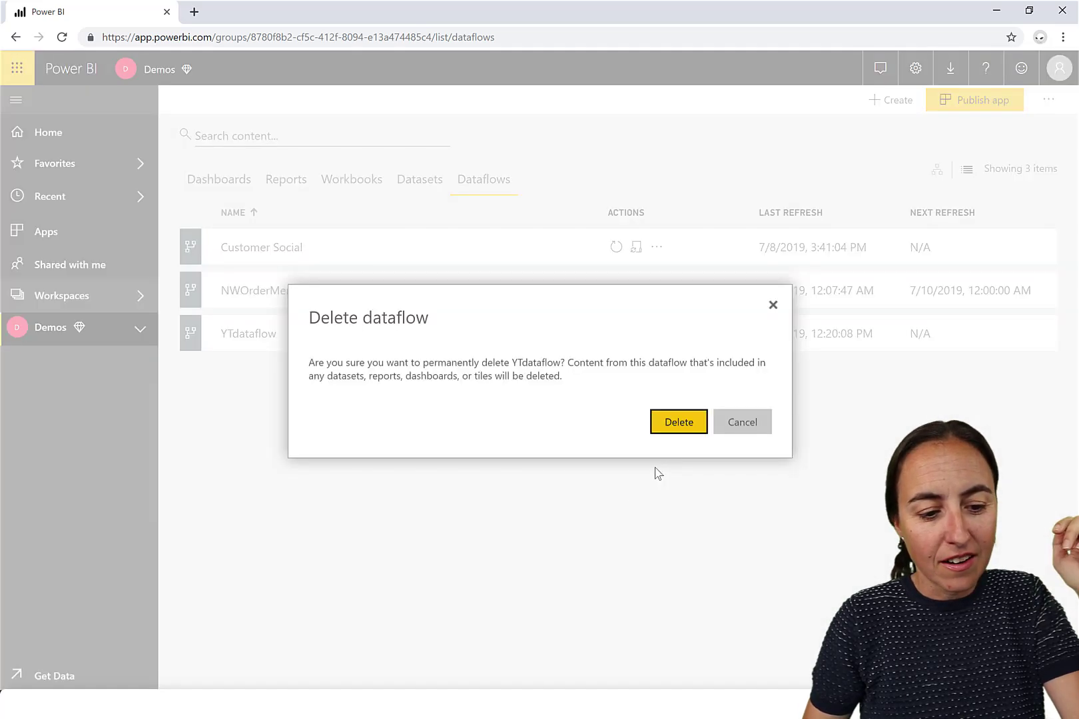
click(667, 429)
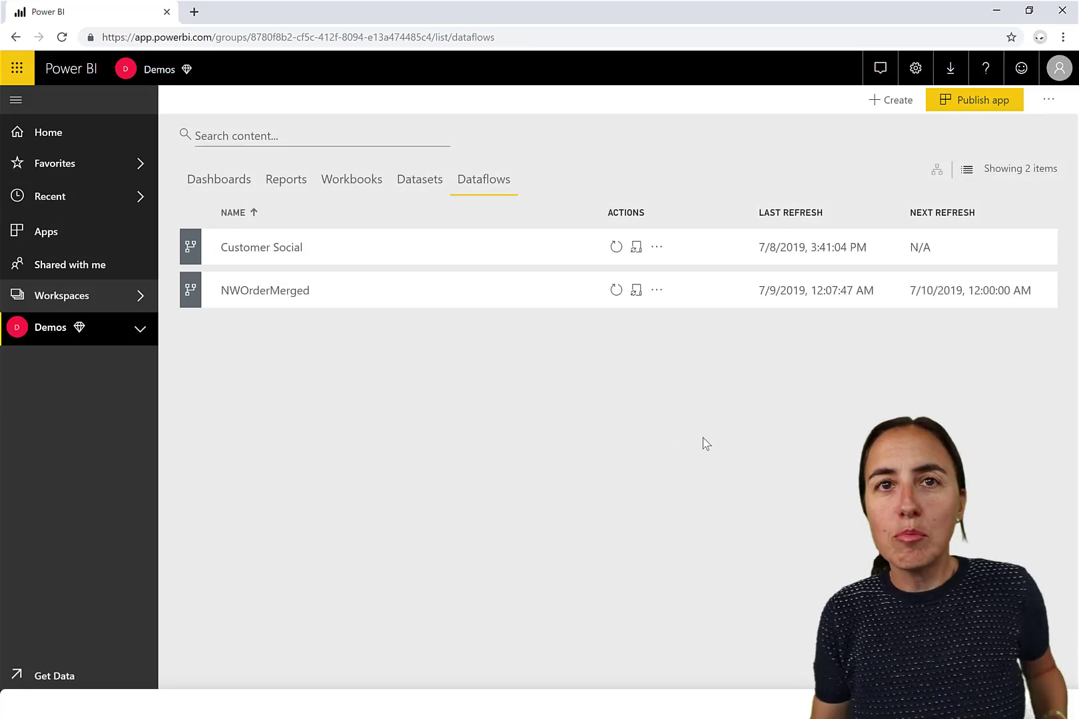